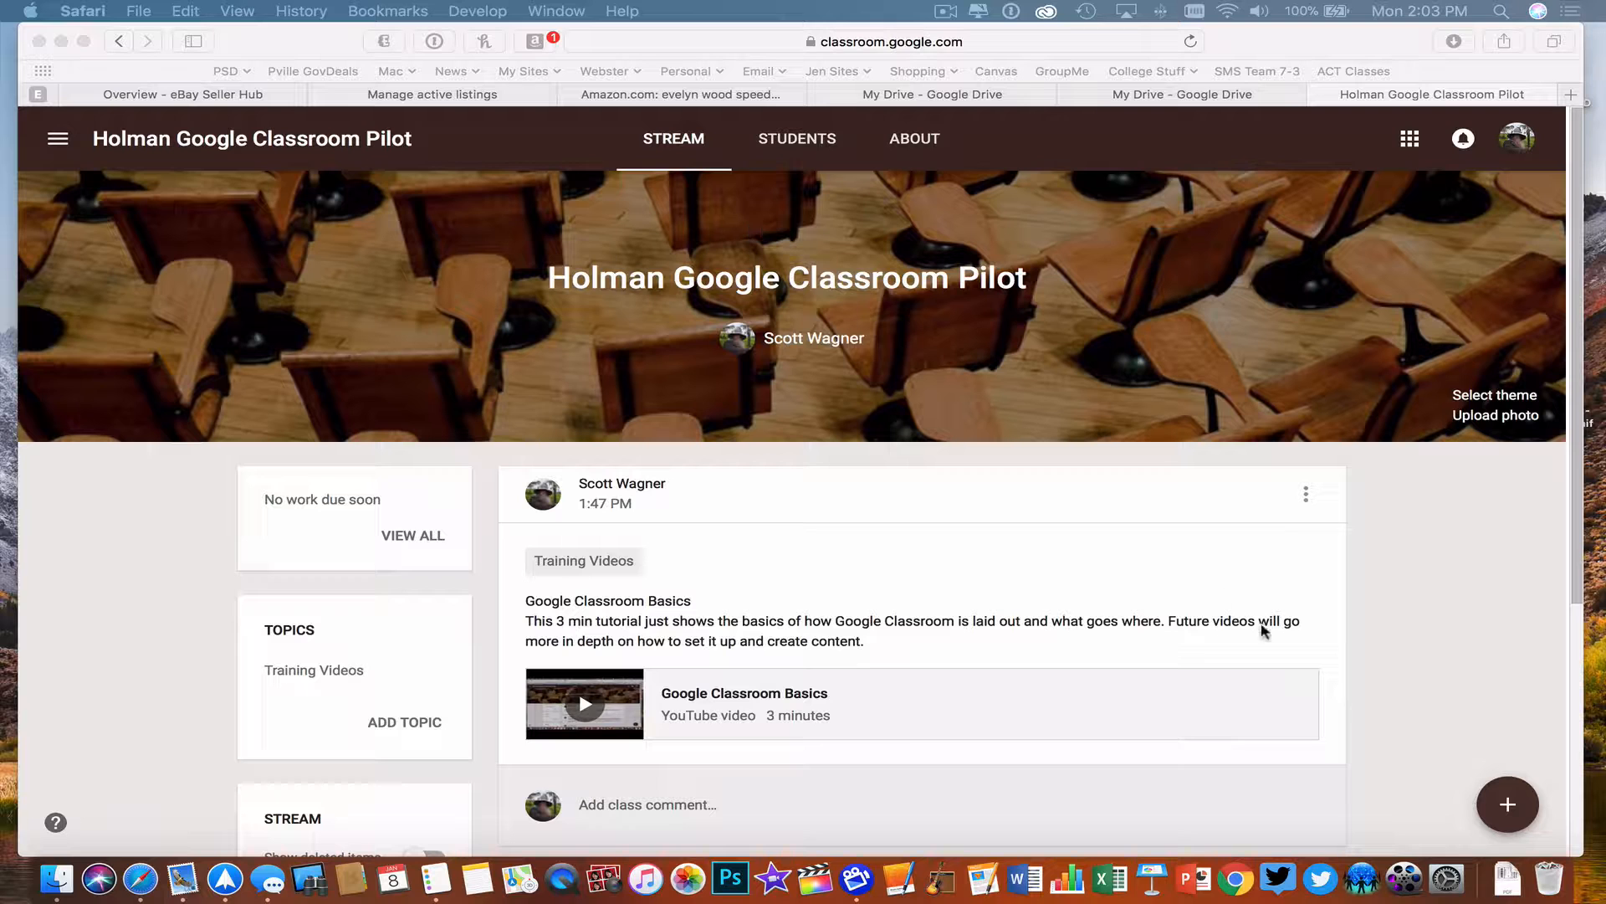
- Create a new class announcement with the text "Setting up Classes in Google Classroom"
{"action": "left_click", "coordinate": [1507, 803]}
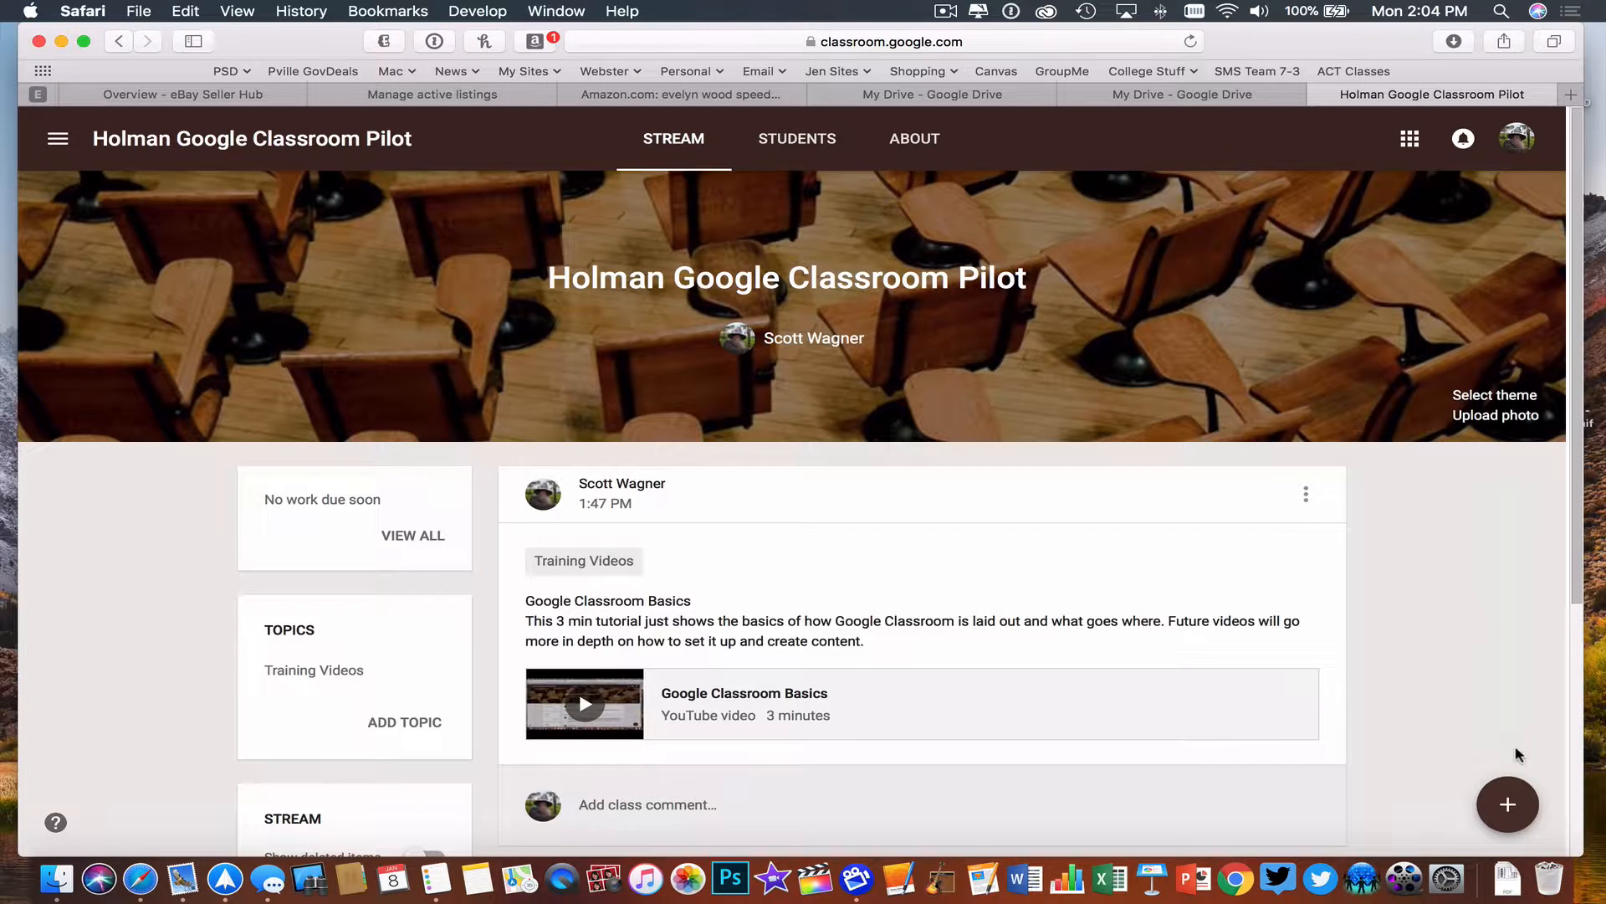
{"action": "mouse_move", "coordinate": [1514, 802]}
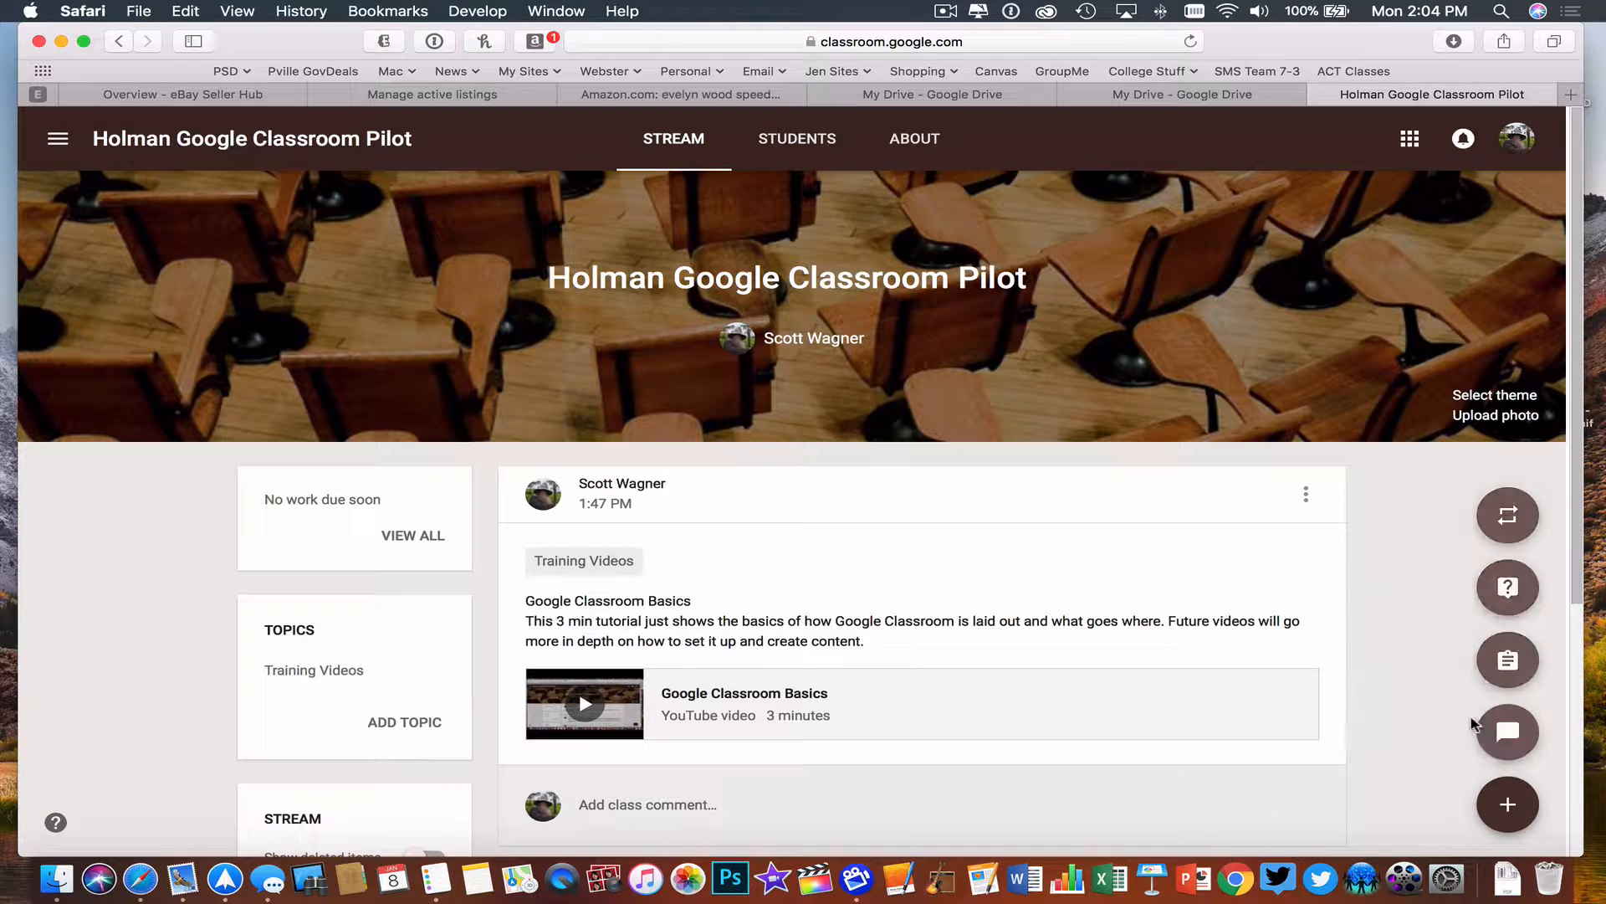
{"action": "scroll", "coordinate": [1507, 802], "scroll_direction": "down", "scroll_amount": 1}
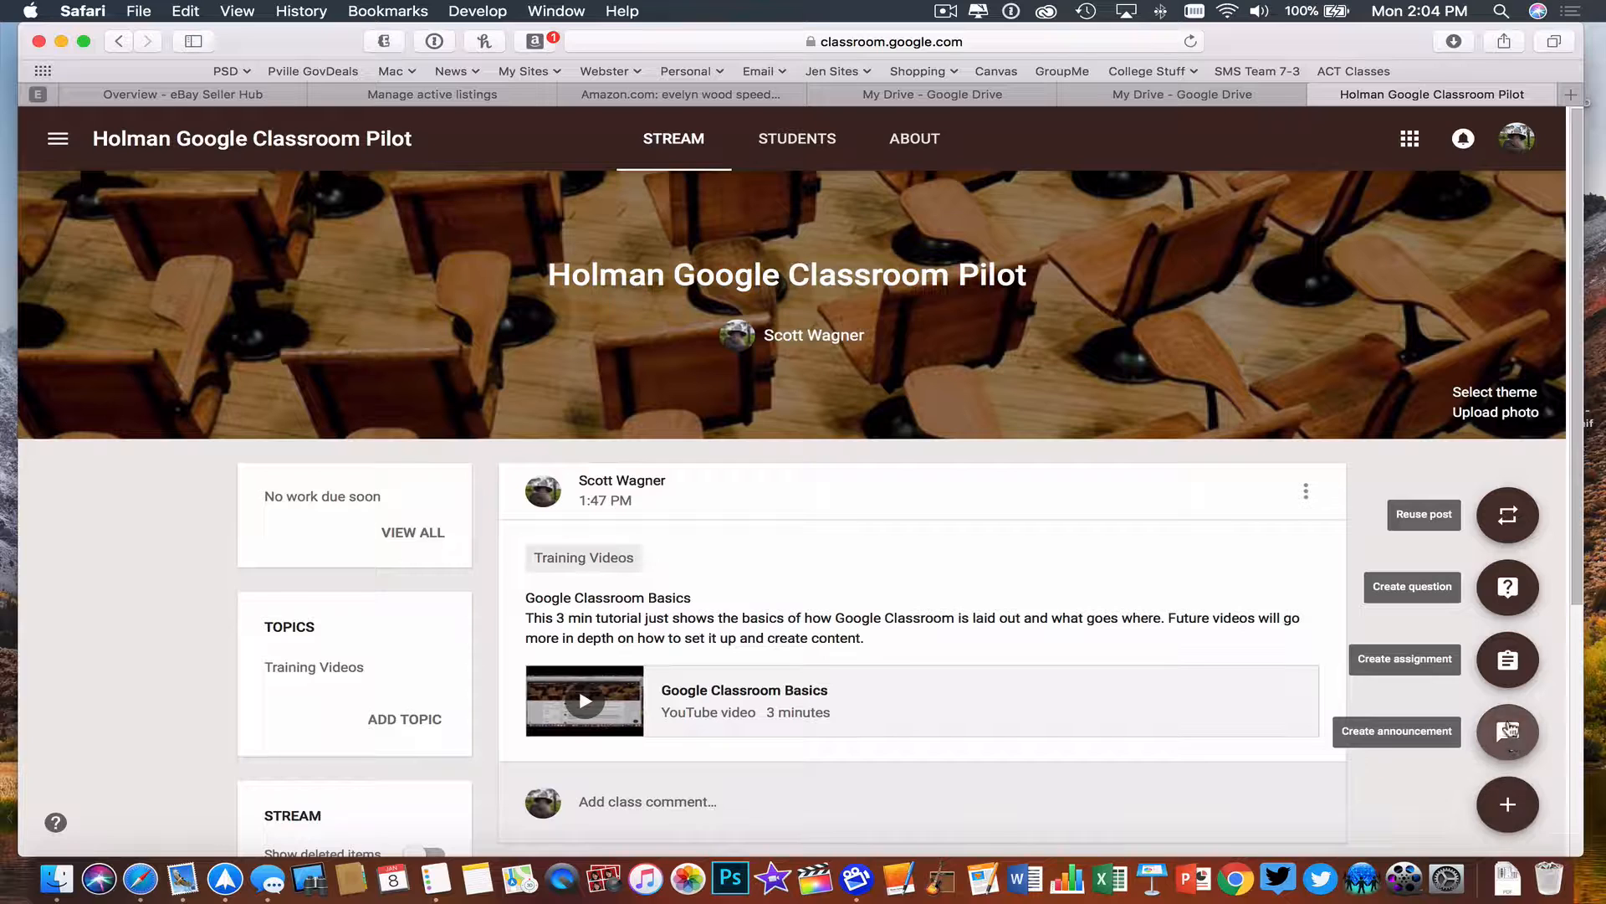
{"action": "left_click", "coordinate": [1506, 733]}
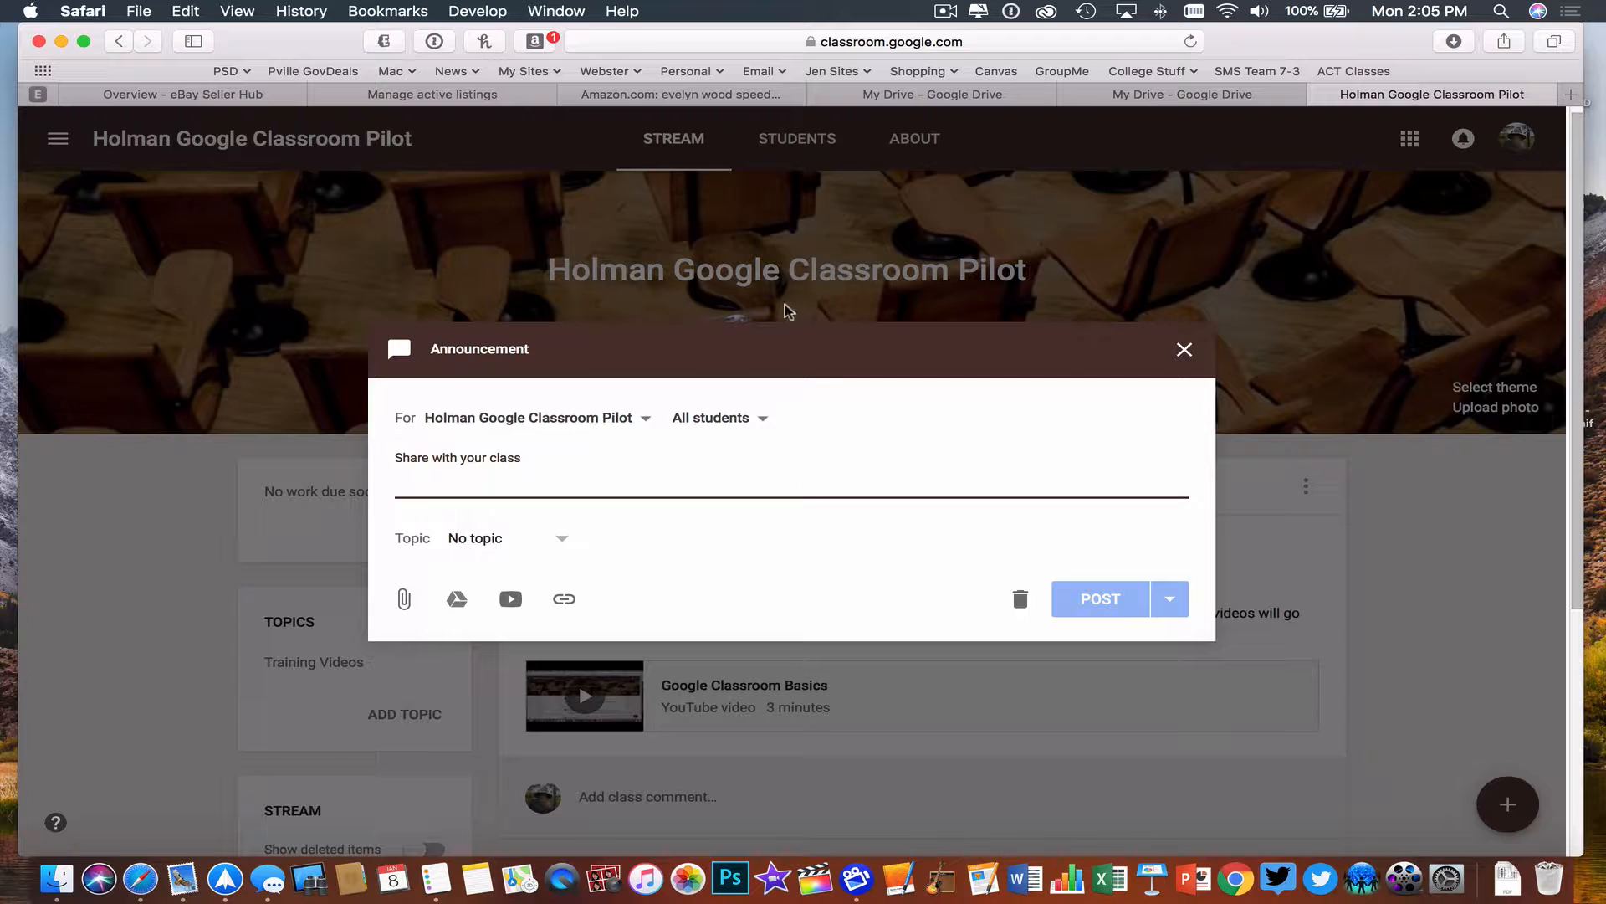
{"action": "type", "text": "Se"}
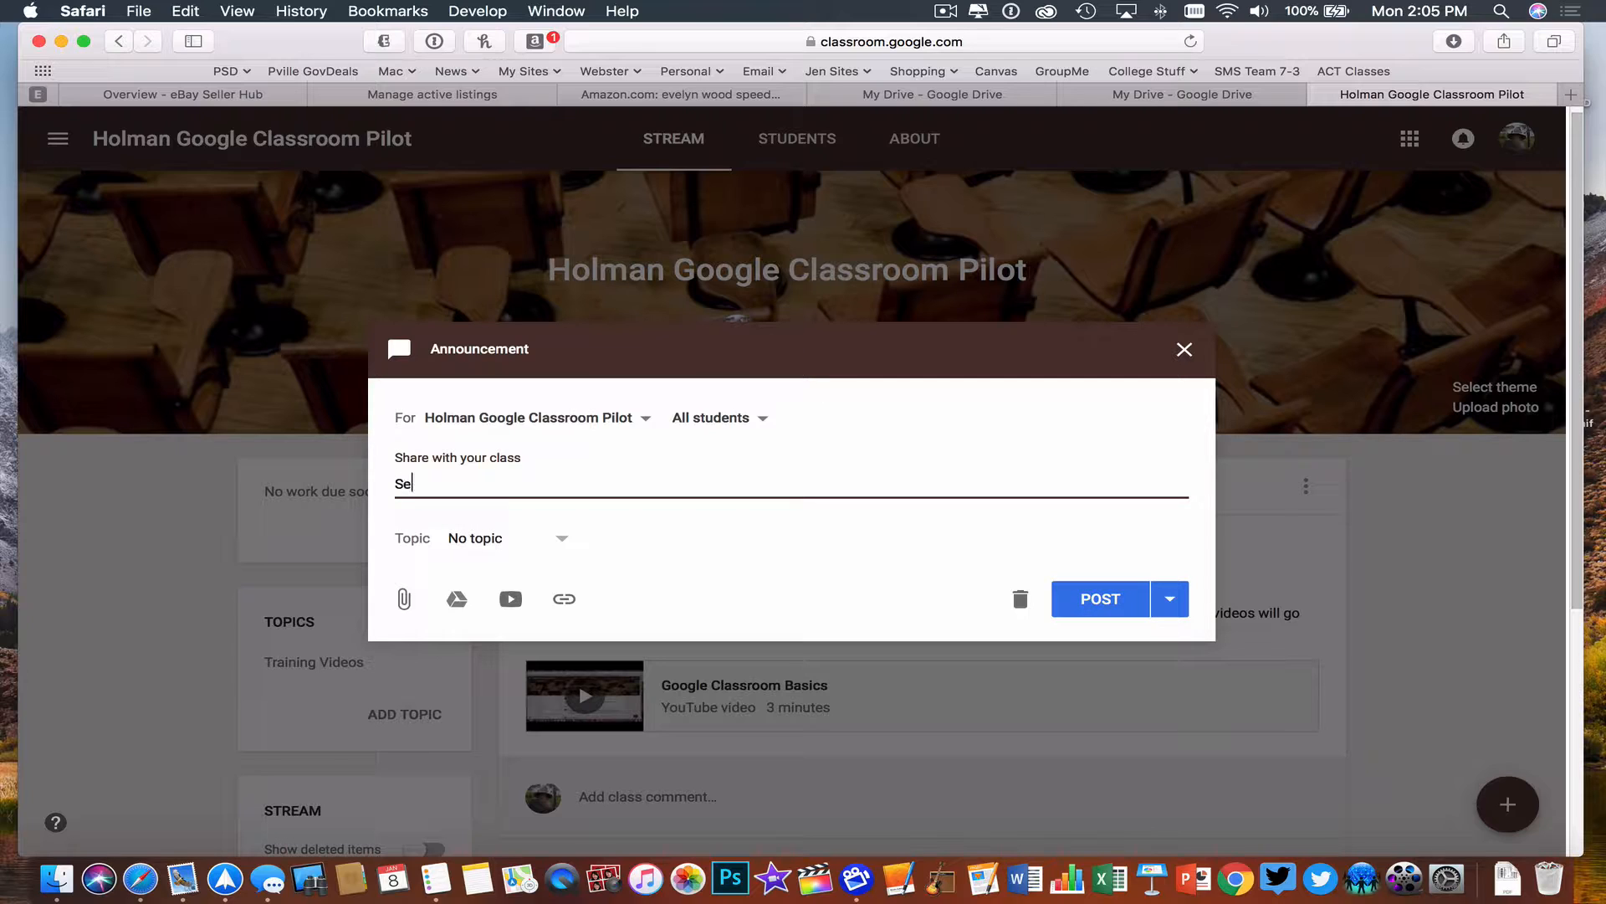
{"action": "type", "text": "tting up Classes in GooG"}
{"action": "key", "text": "BackSpace"}
{"action": "type", "text": "gle "}
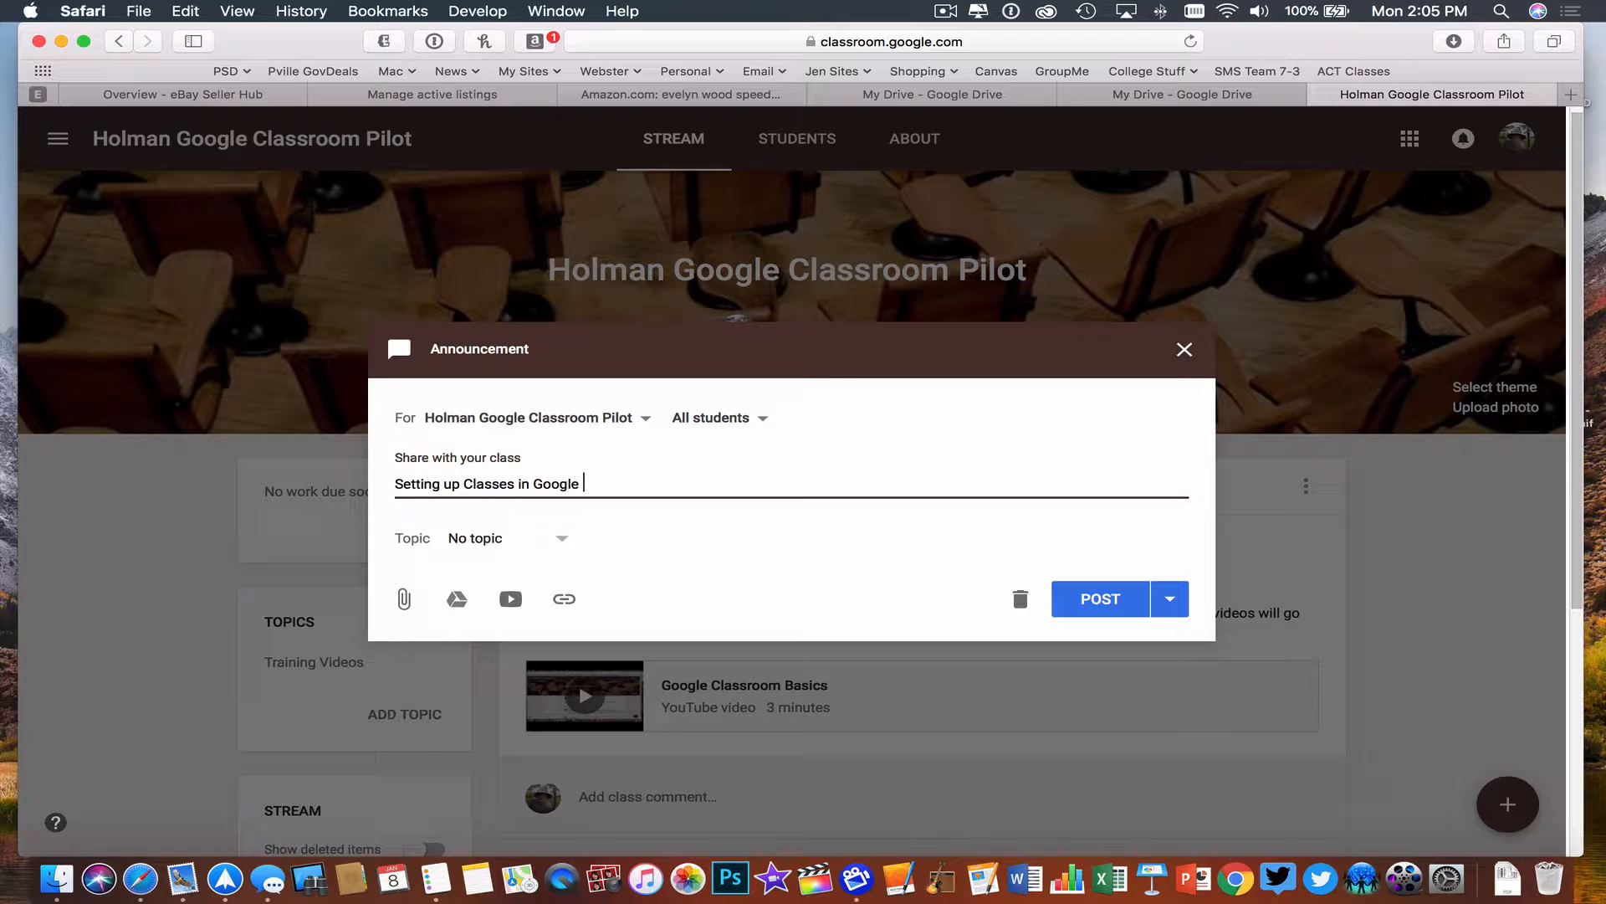
{"action": "type", "text": "Classroom"}
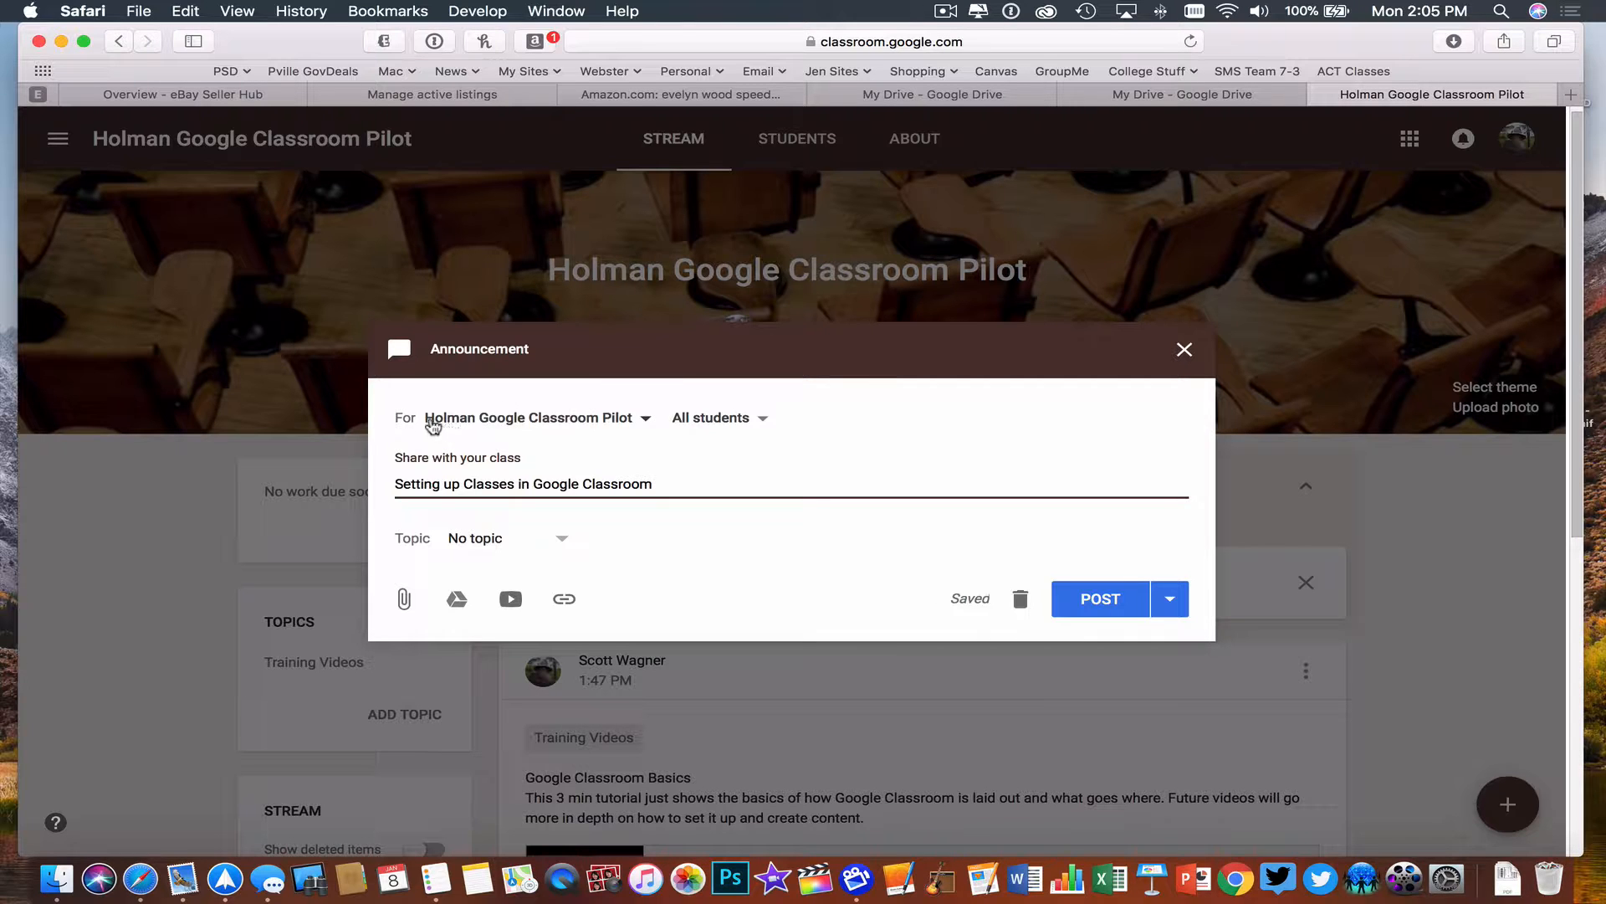
- Review the class and student recipient choices, and assign the announcement to the Training Videos topic
{"action": "left_click", "coordinate": [590, 422]}
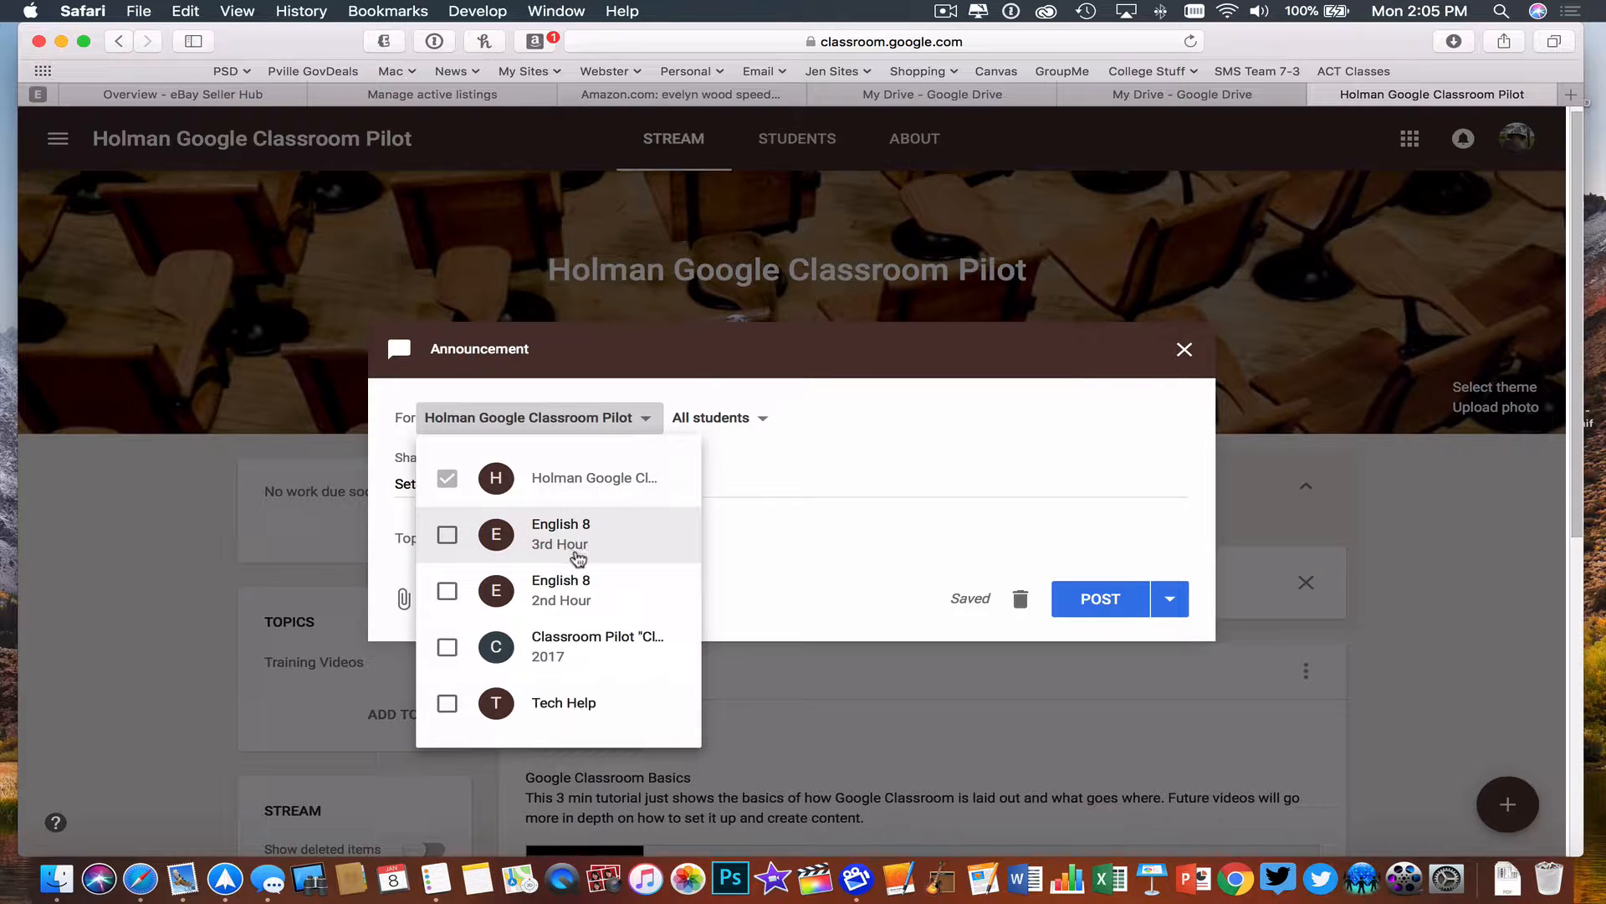
{"action": "left_click", "coordinate": [792, 419]}
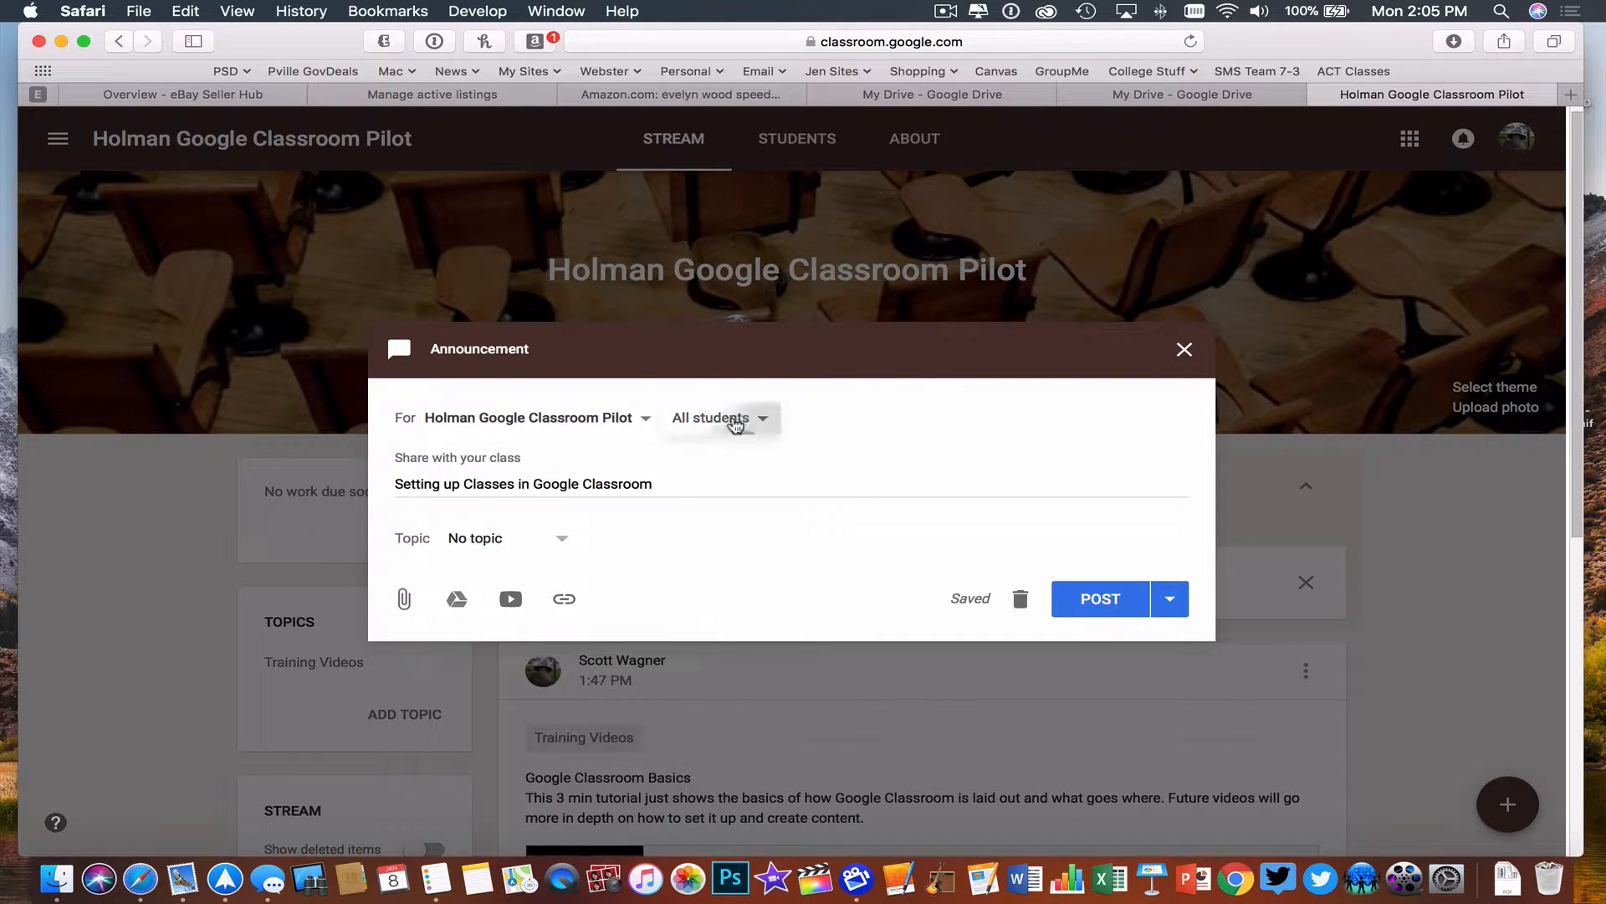
{"action": "left_click", "coordinate": [751, 419]}
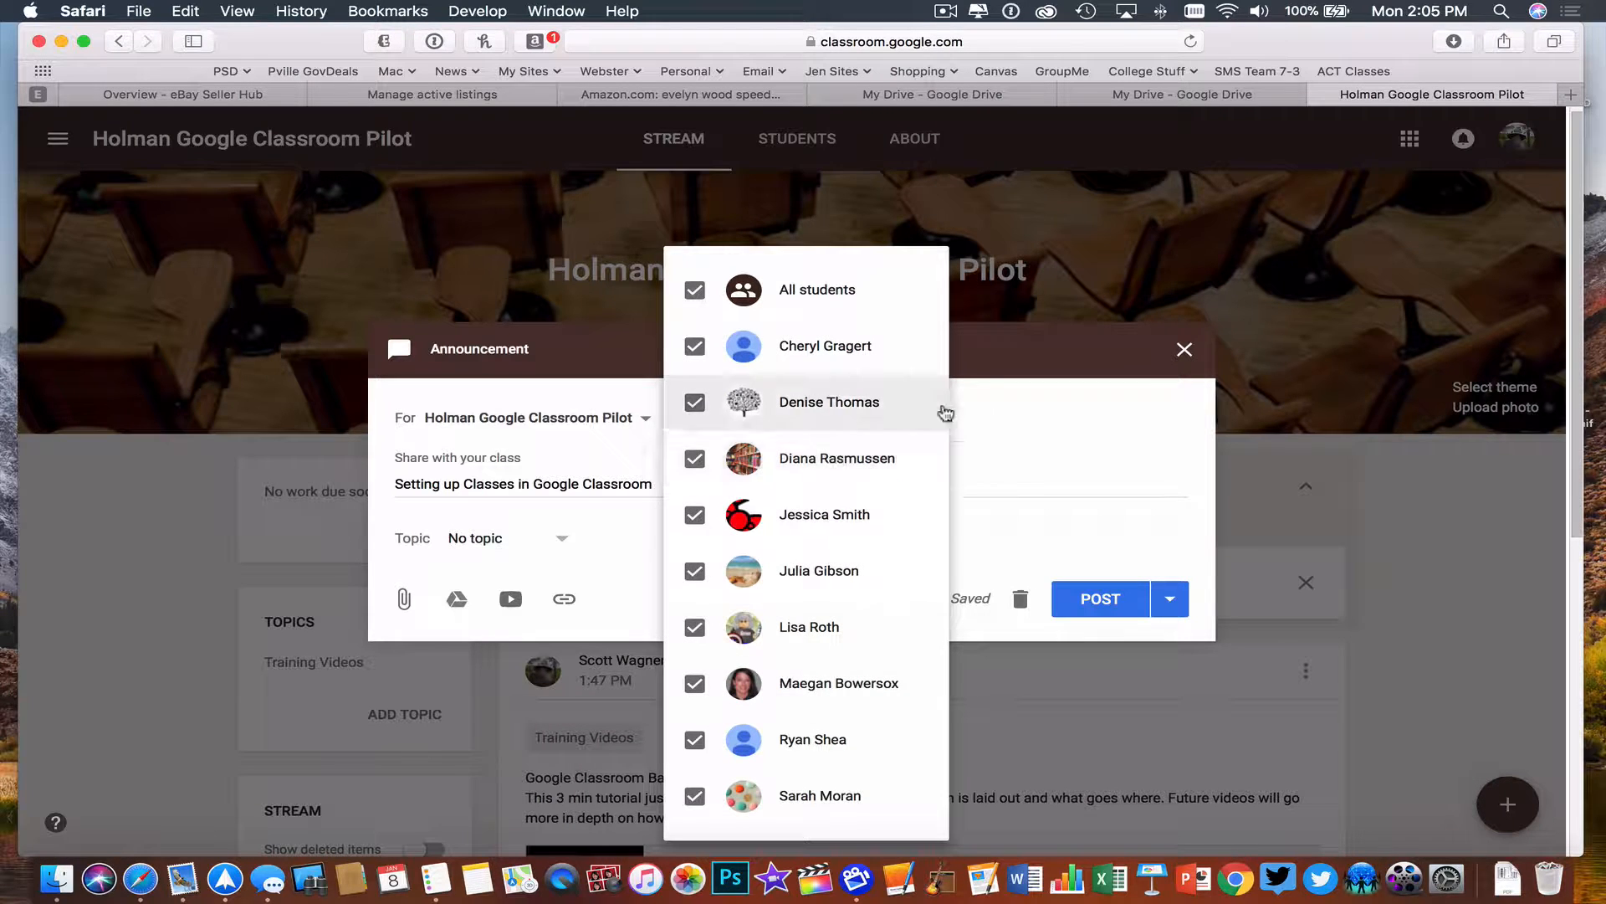
{"action": "left_click", "coordinate": [1014, 407]}
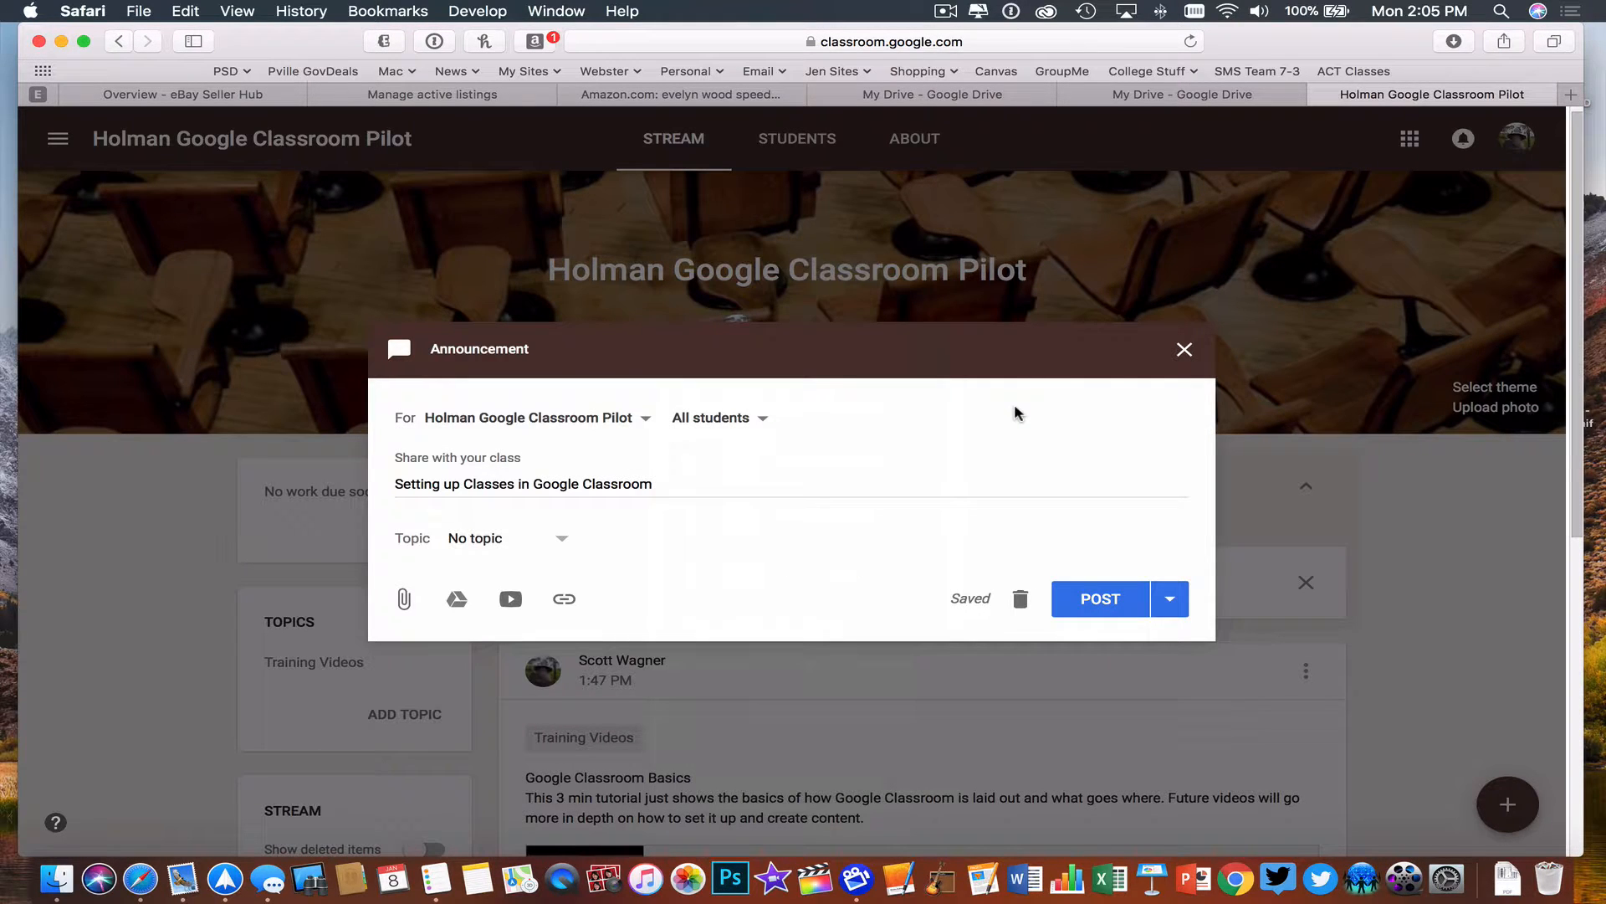
{"action": "left_click", "coordinate": [471, 545]}
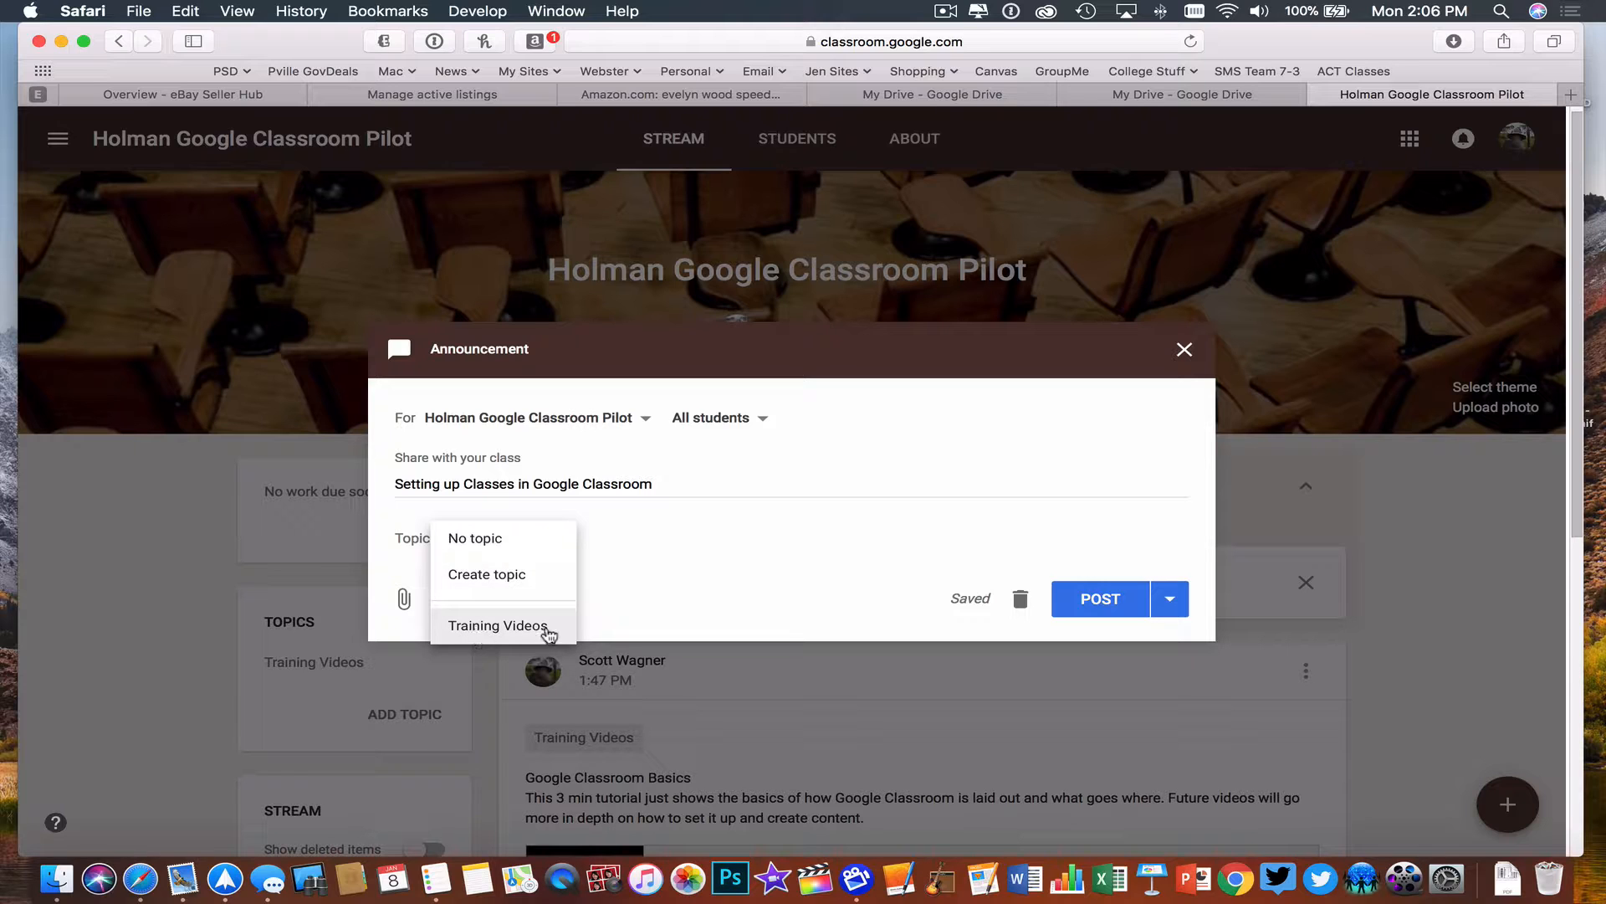
{"action": "left_click", "coordinate": [517, 635]}
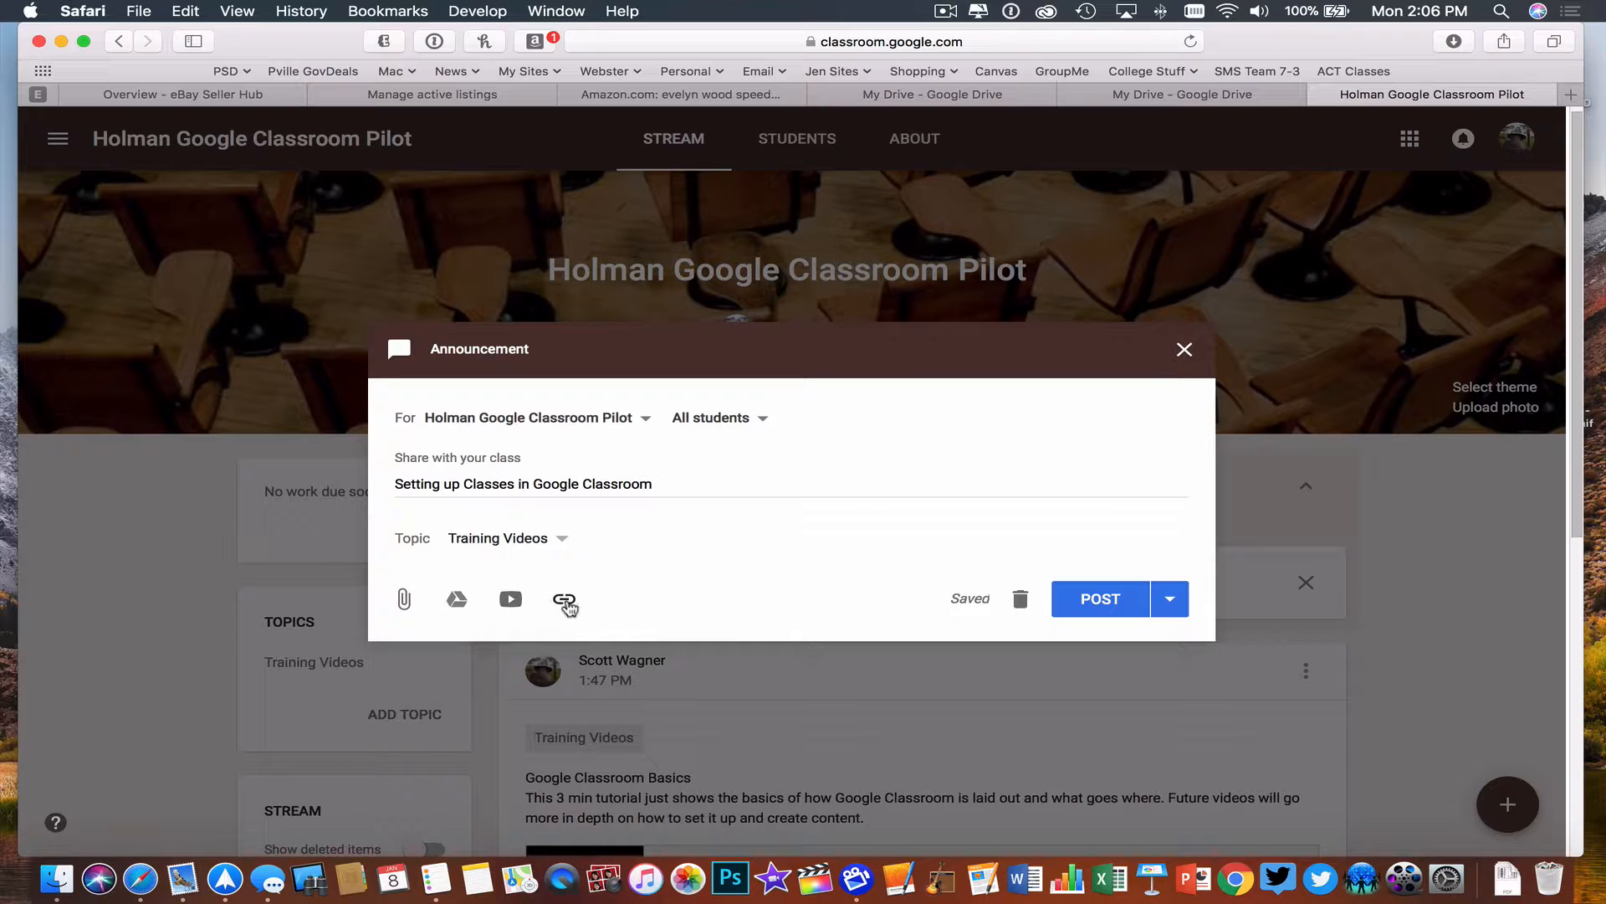
- Look at the announcement's file upload, Google Drive and link attachment dialogs without attaching anything
{"action": "left_click", "coordinate": [406, 600]}
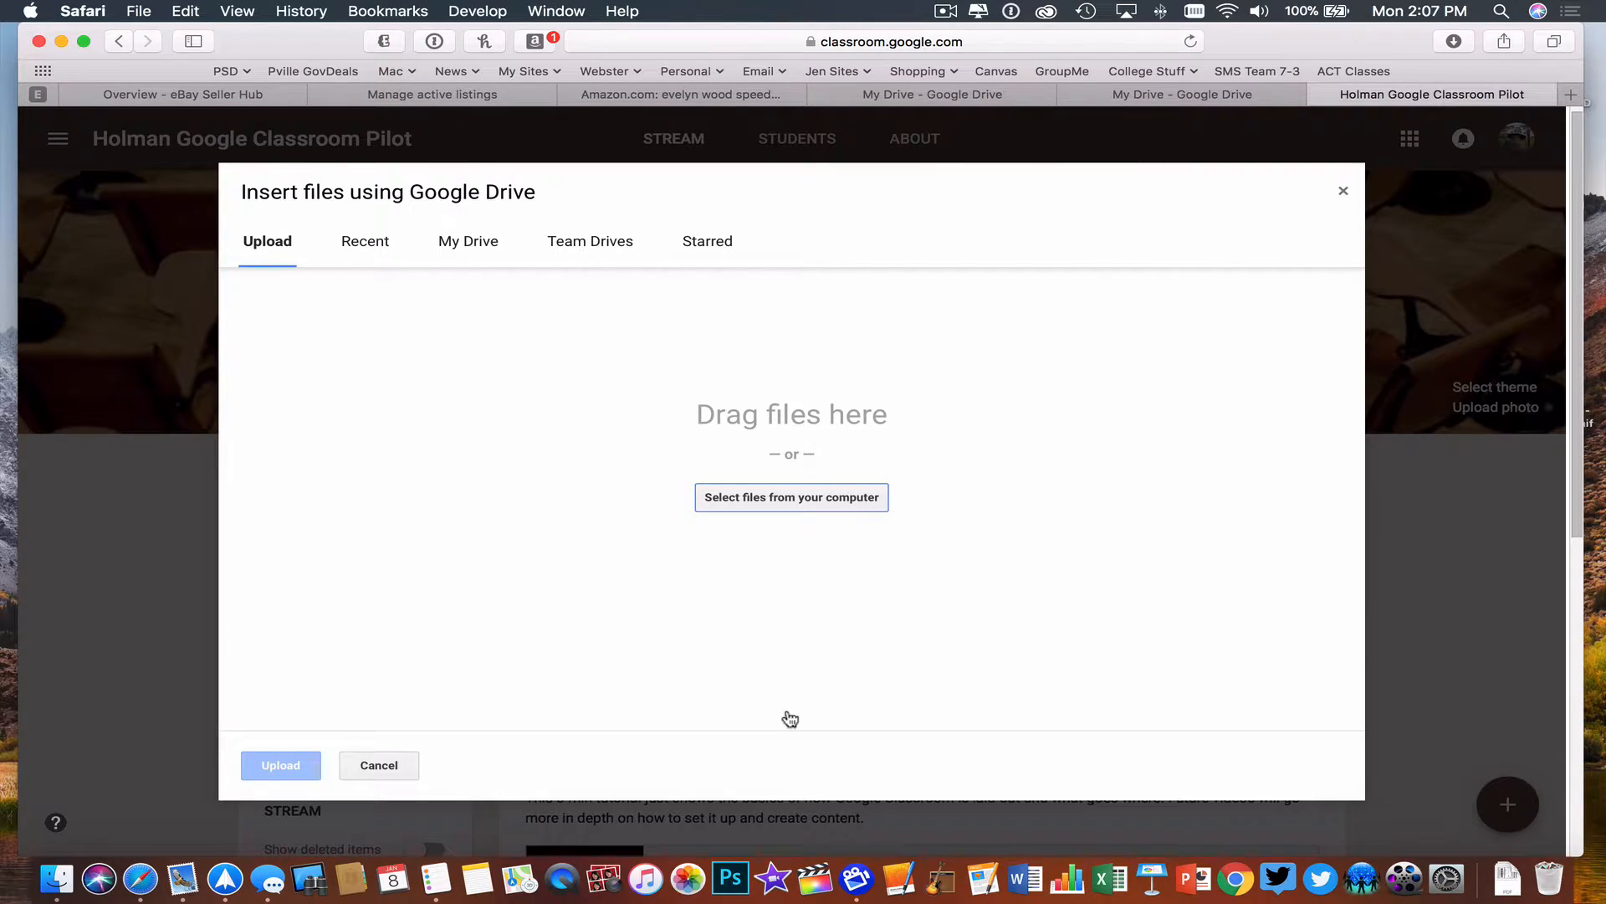
{"action": "left_click", "coordinate": [378, 765]}
{"action": "left_click", "coordinate": [459, 600]}
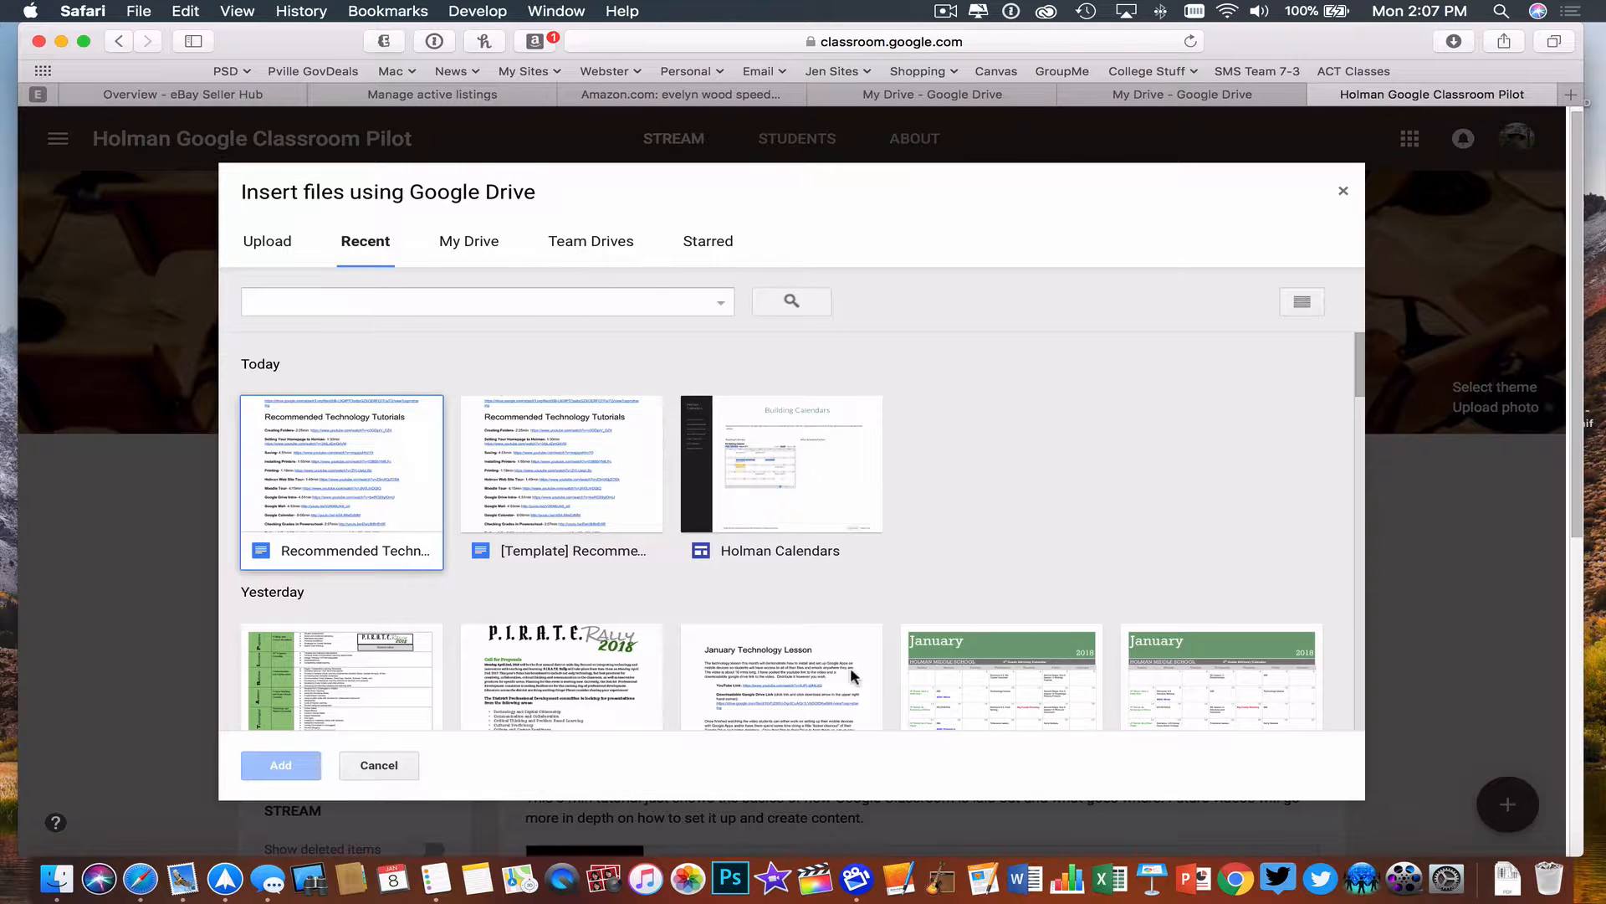
{"action": "left_click", "coordinate": [373, 766]}
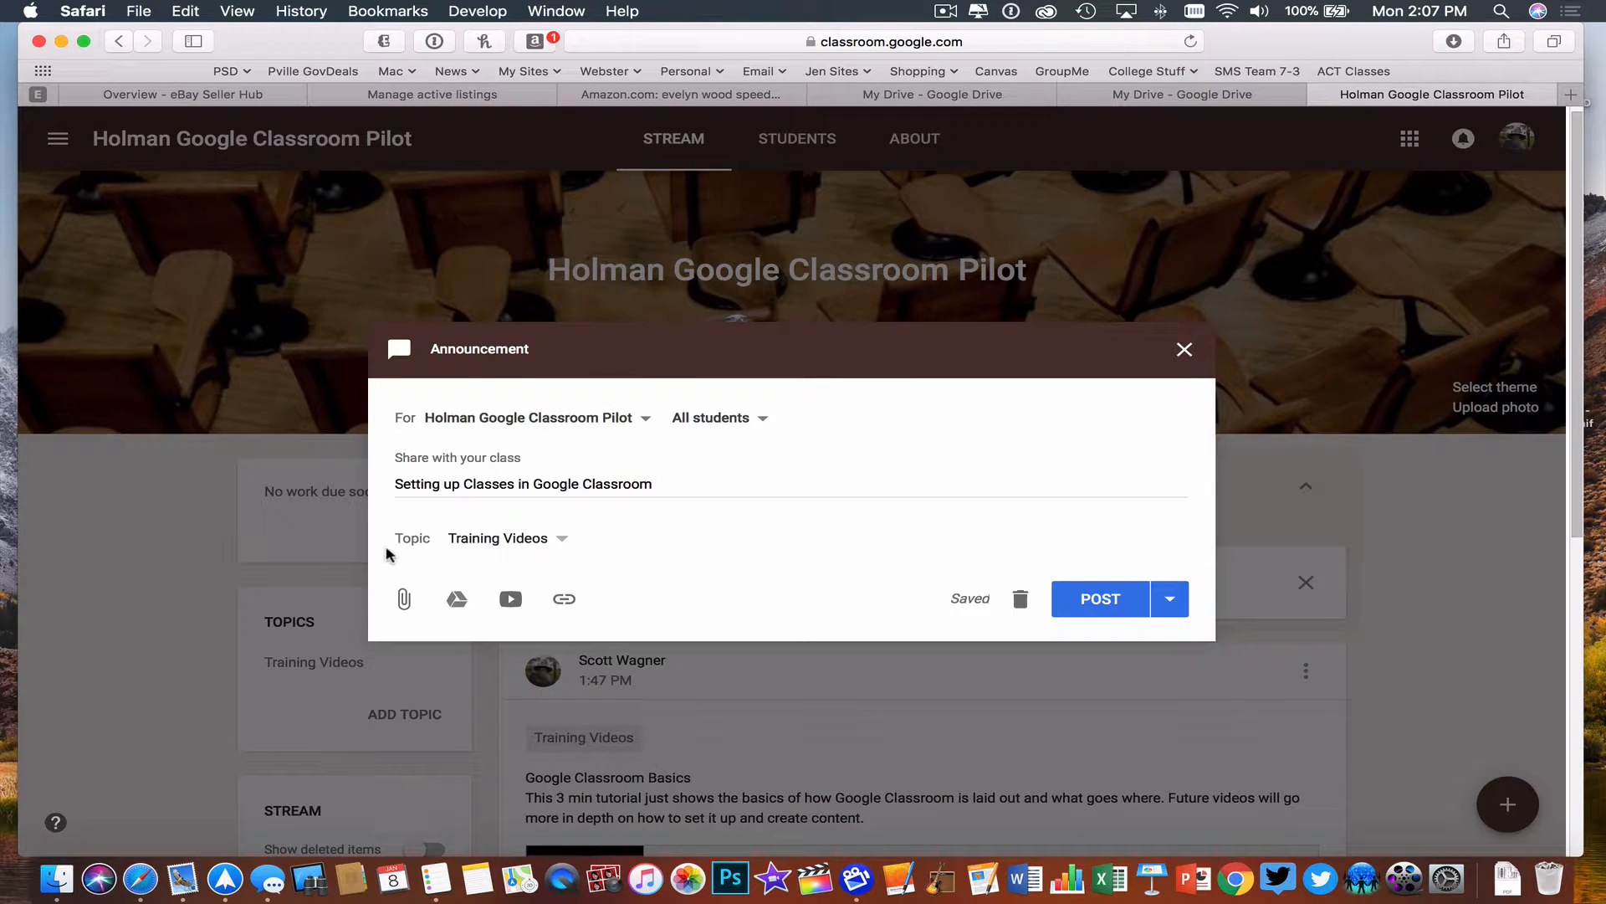
{"action": "left_click", "coordinate": [567, 602]}
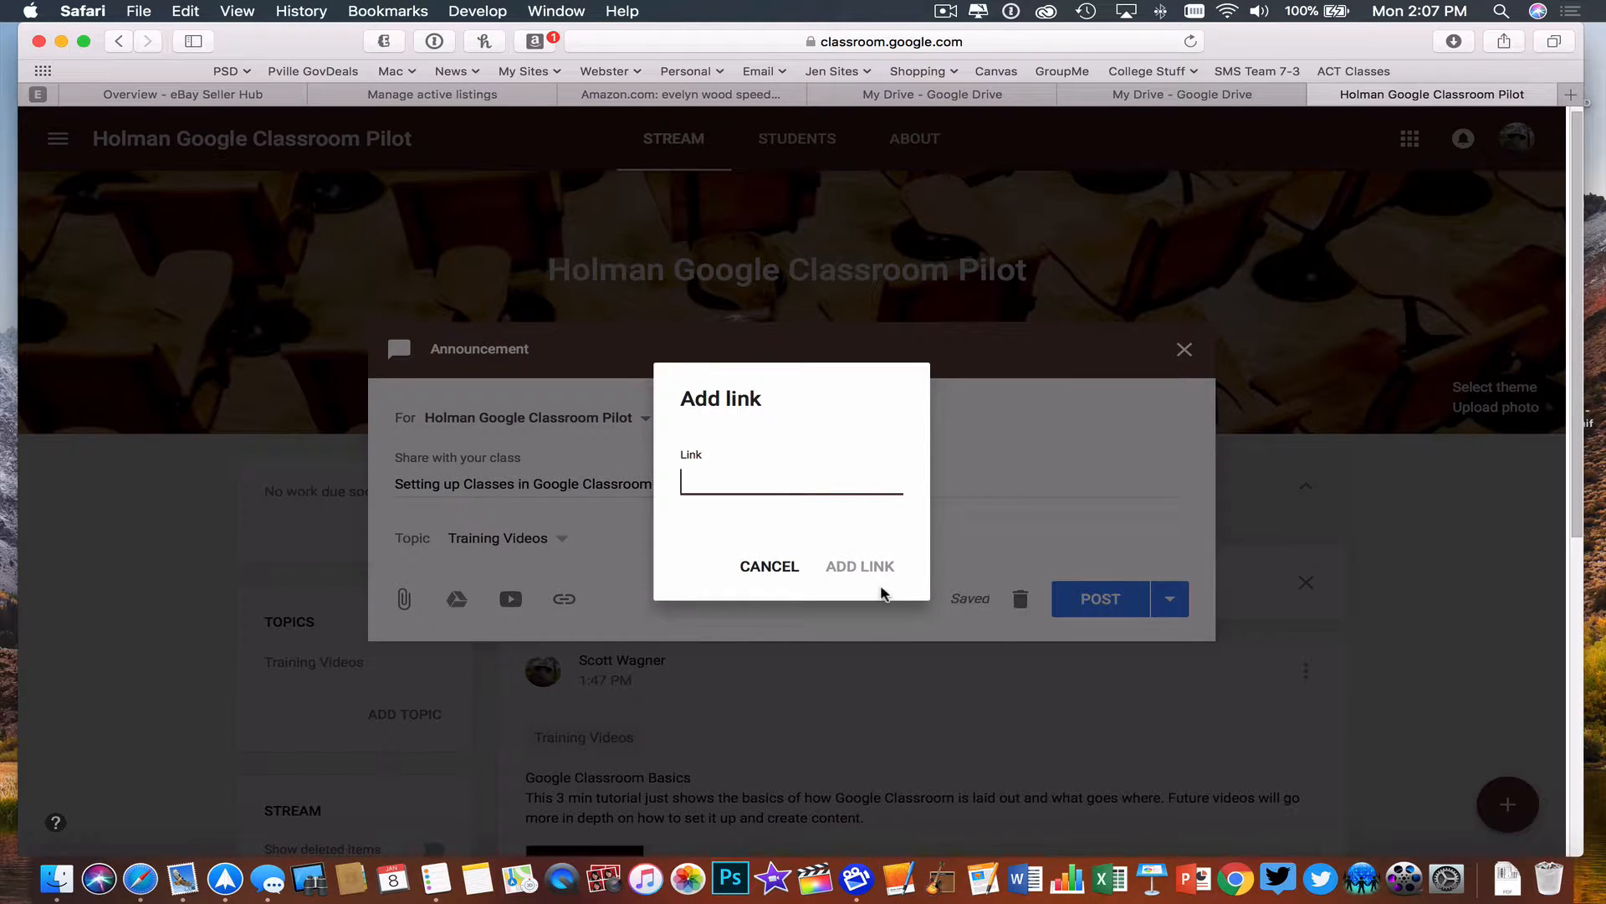
{"action": "left_click", "coordinate": [748, 569]}
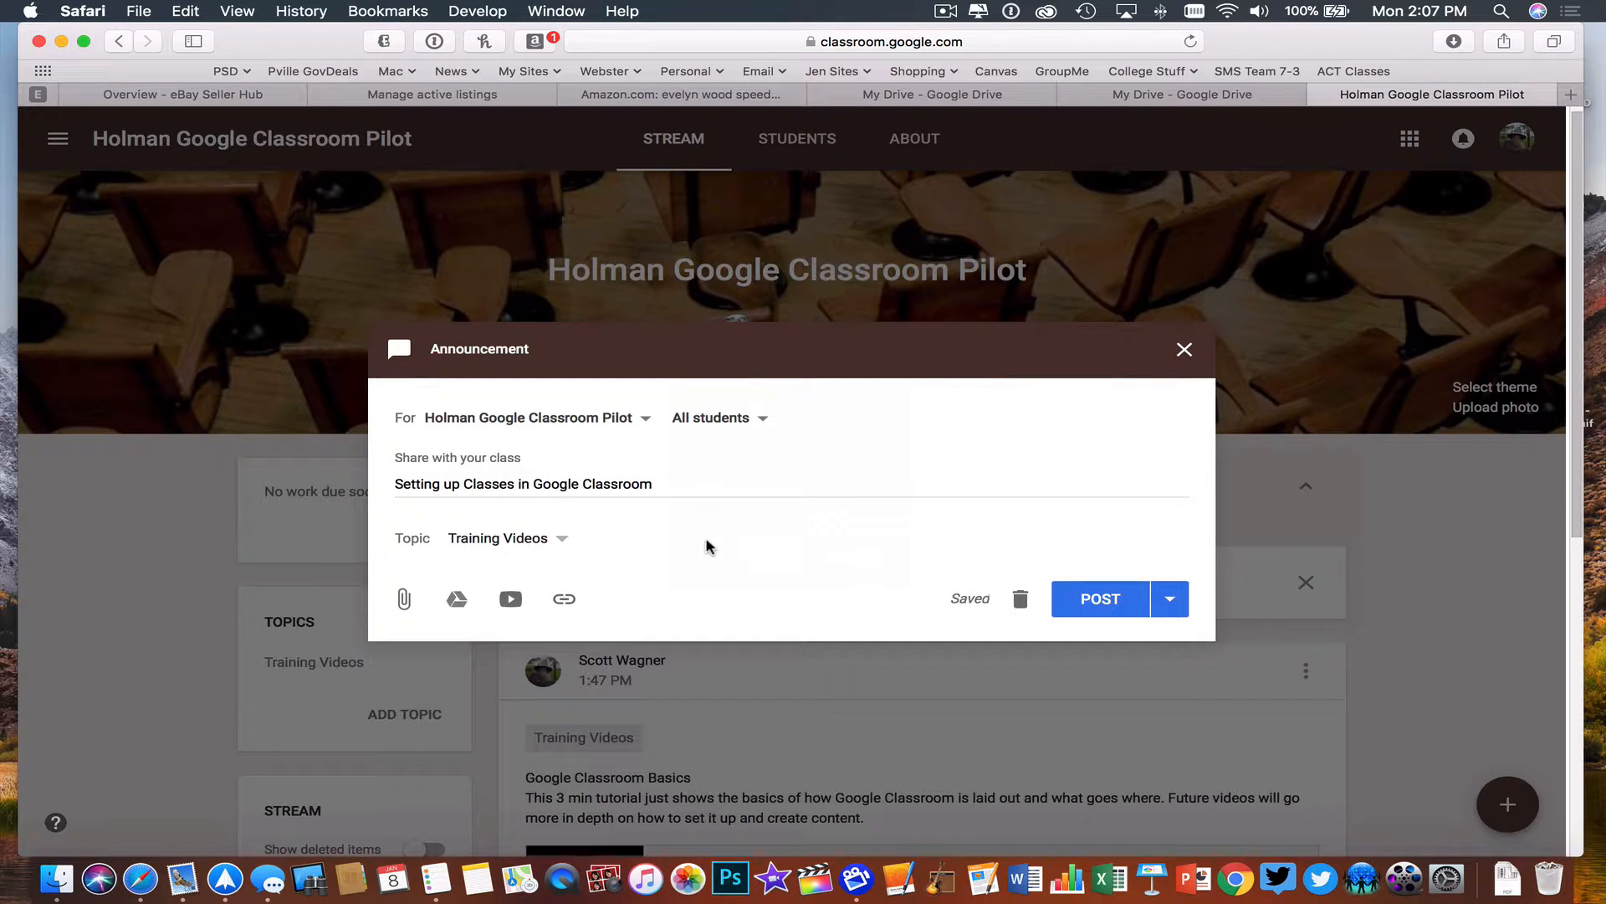
- Pause the "Setting Up Classes in Google Classroom" video on YouTube and copy its web address
{"action": "left_click", "coordinate": [512, 599]}
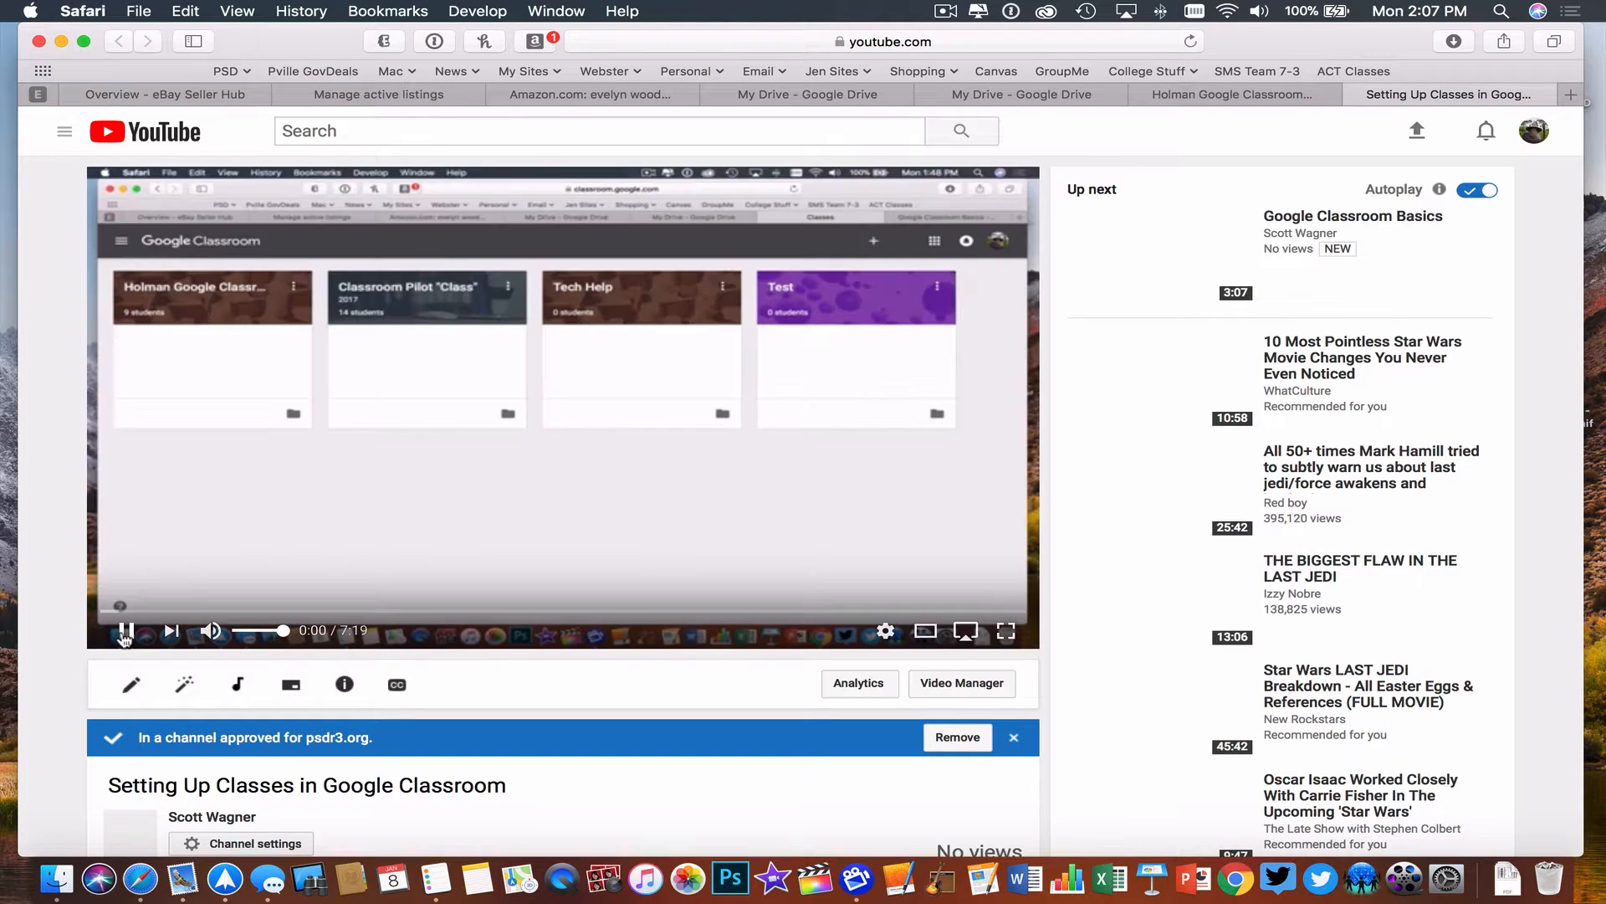
{"action": "left_click", "coordinate": [126, 632]}
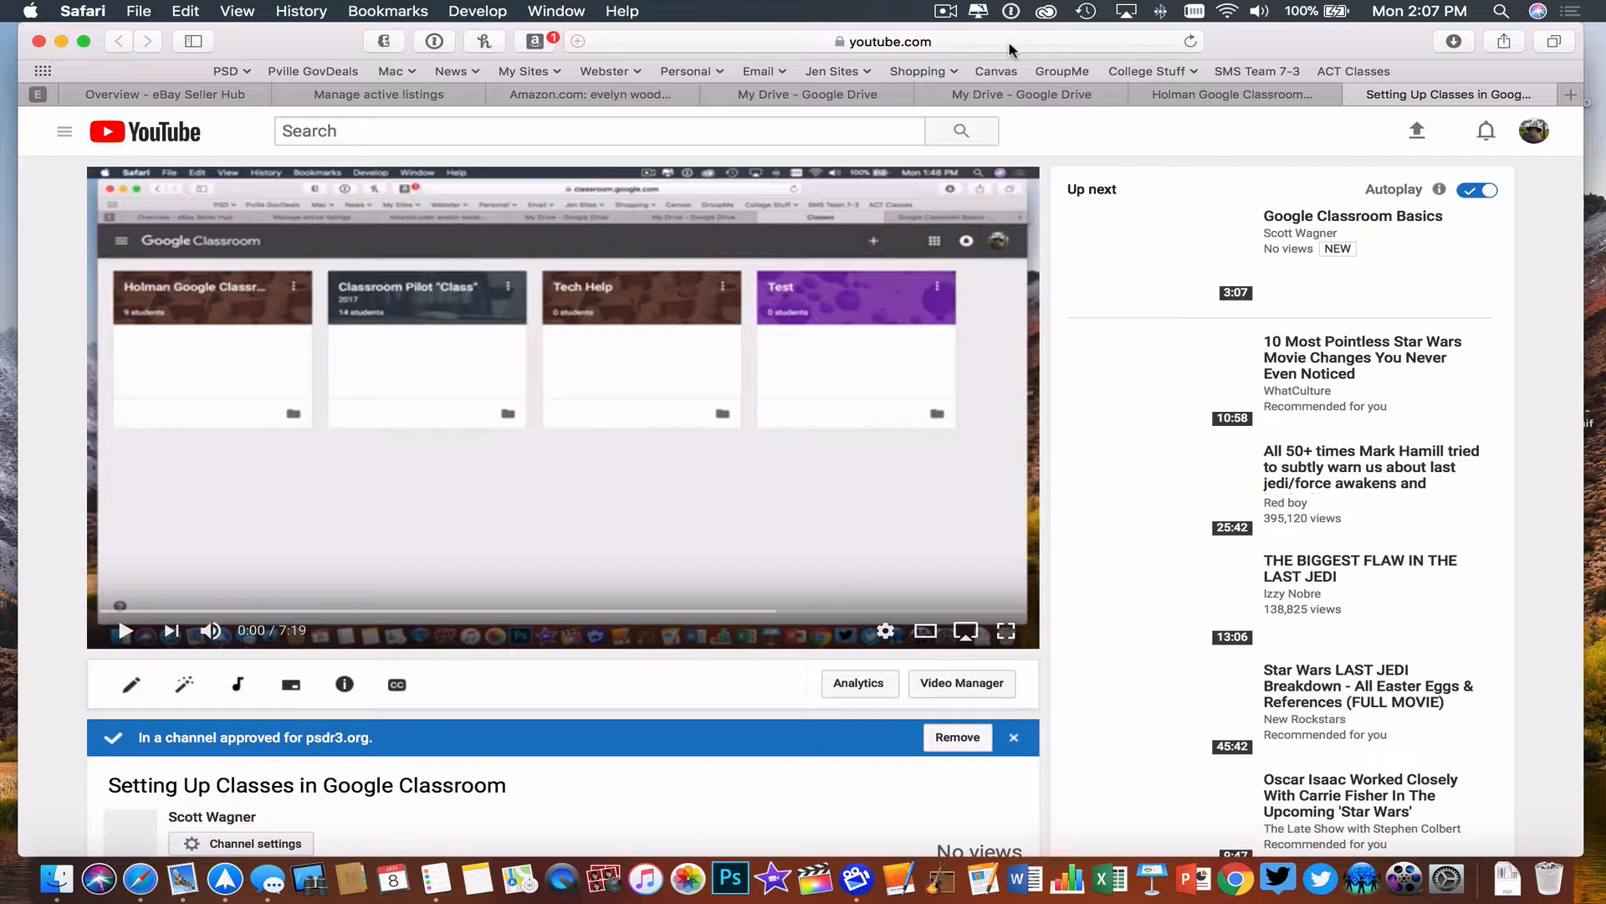
{"action": "left_click", "coordinate": [810, 37]}
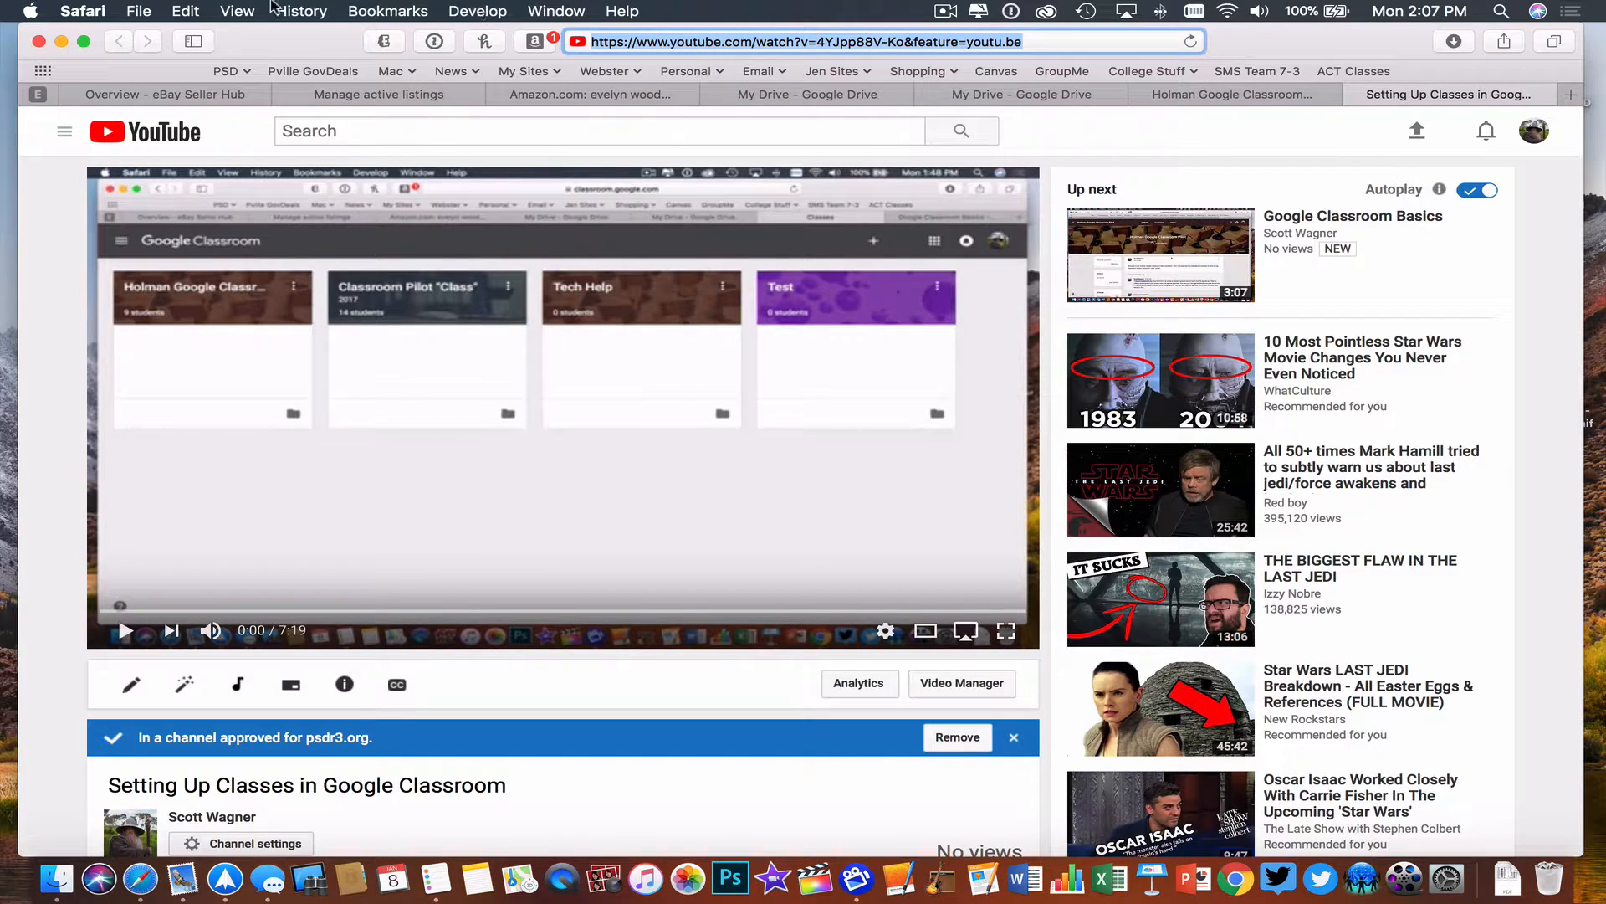
{"action": "left_click", "coordinate": [194, 10]}
{"action": "left_click", "coordinate": [218, 103]}
- Return to the Classroom announcement and attach the YouTube video using the copied URL
{"action": "left_click", "coordinate": [1246, 95]}
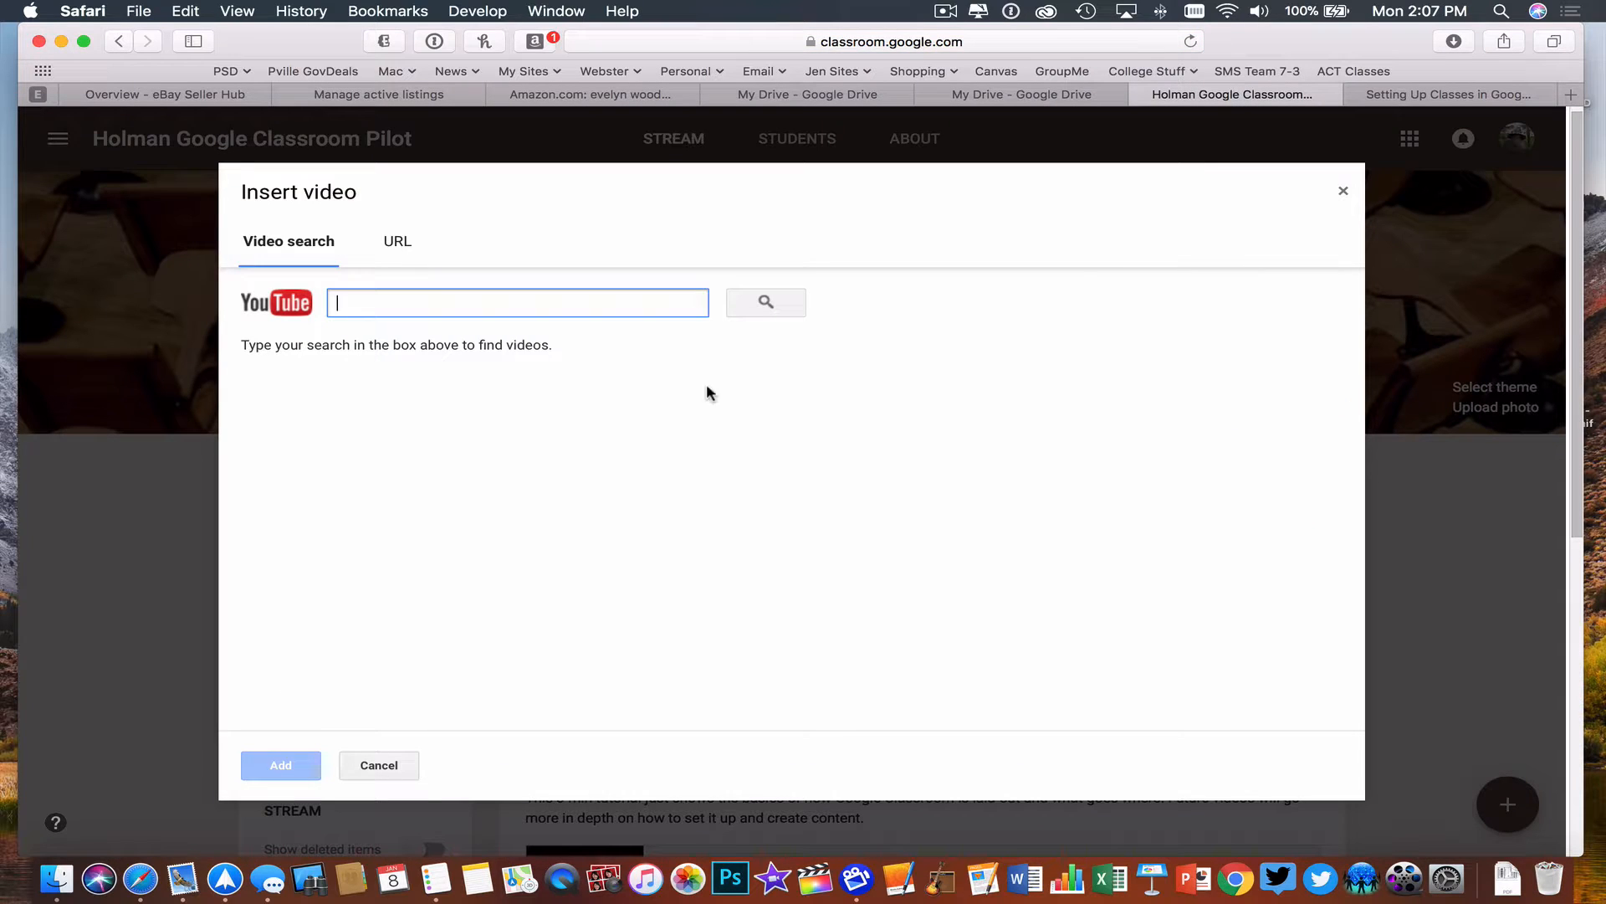
{"action": "left_click", "coordinate": [381, 767]}
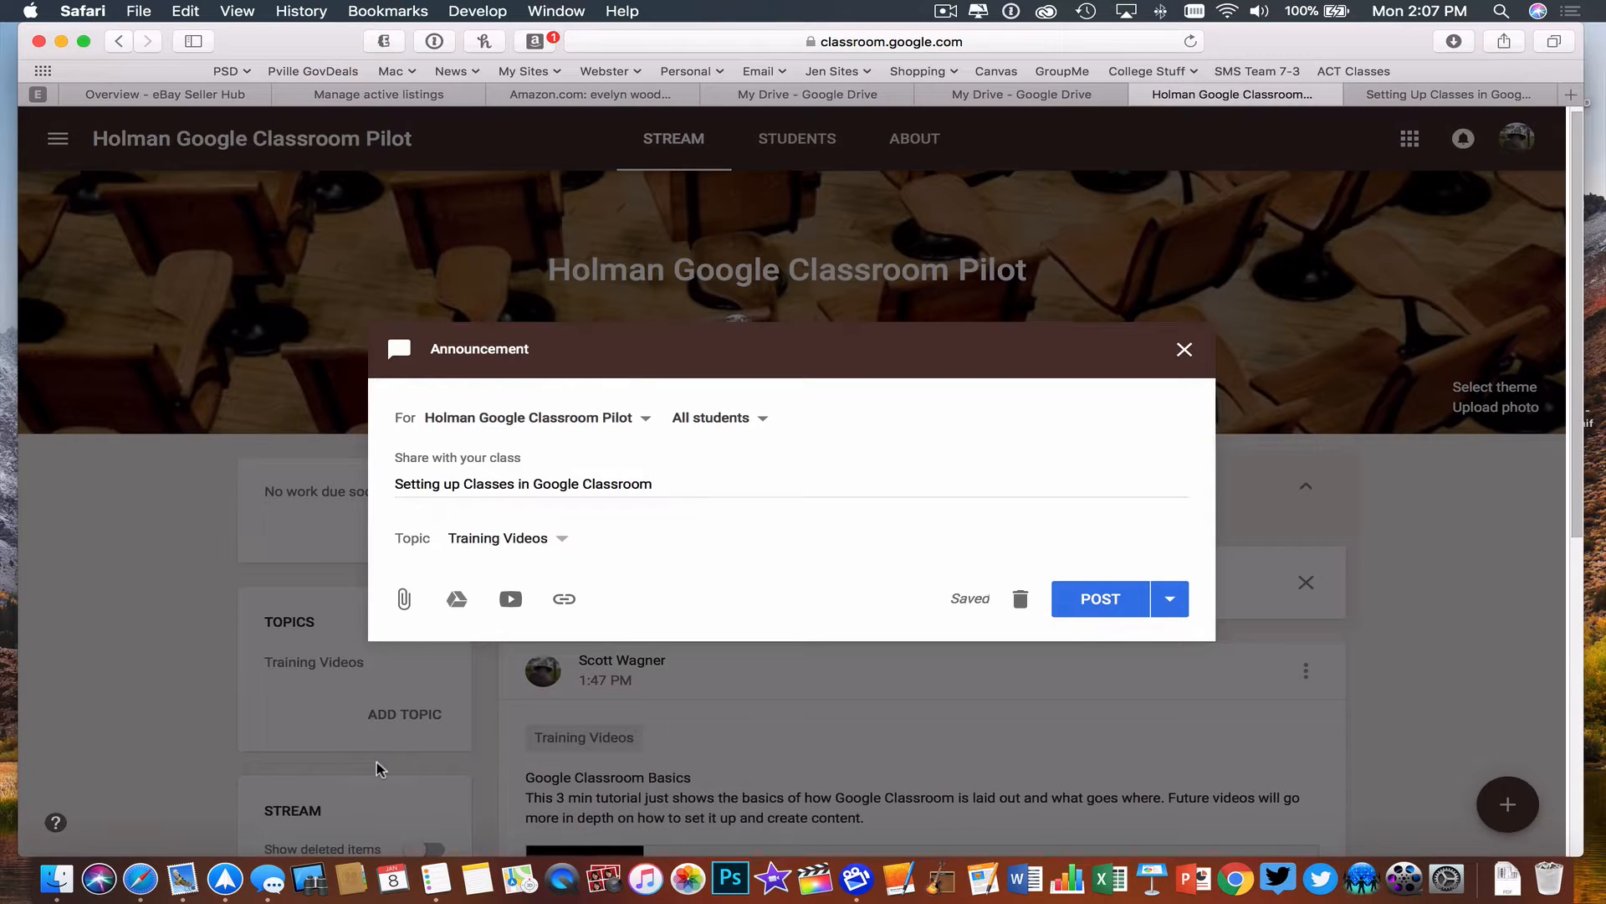
{"action": "left_click", "coordinate": [511, 600]}
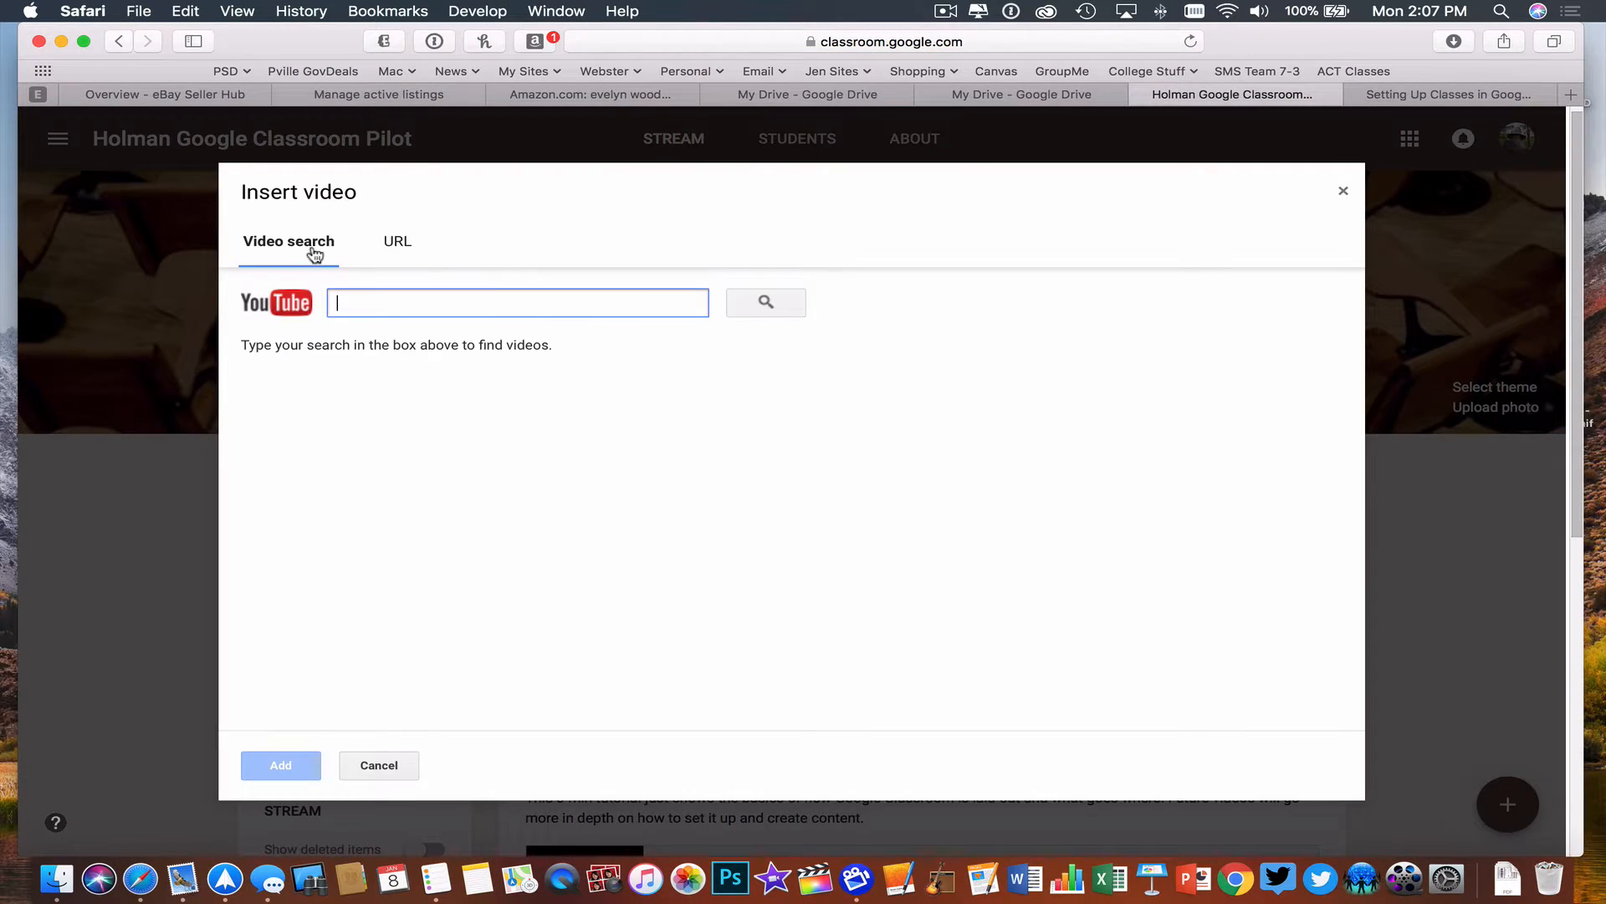
{"action": "left_click", "coordinate": [400, 242]}
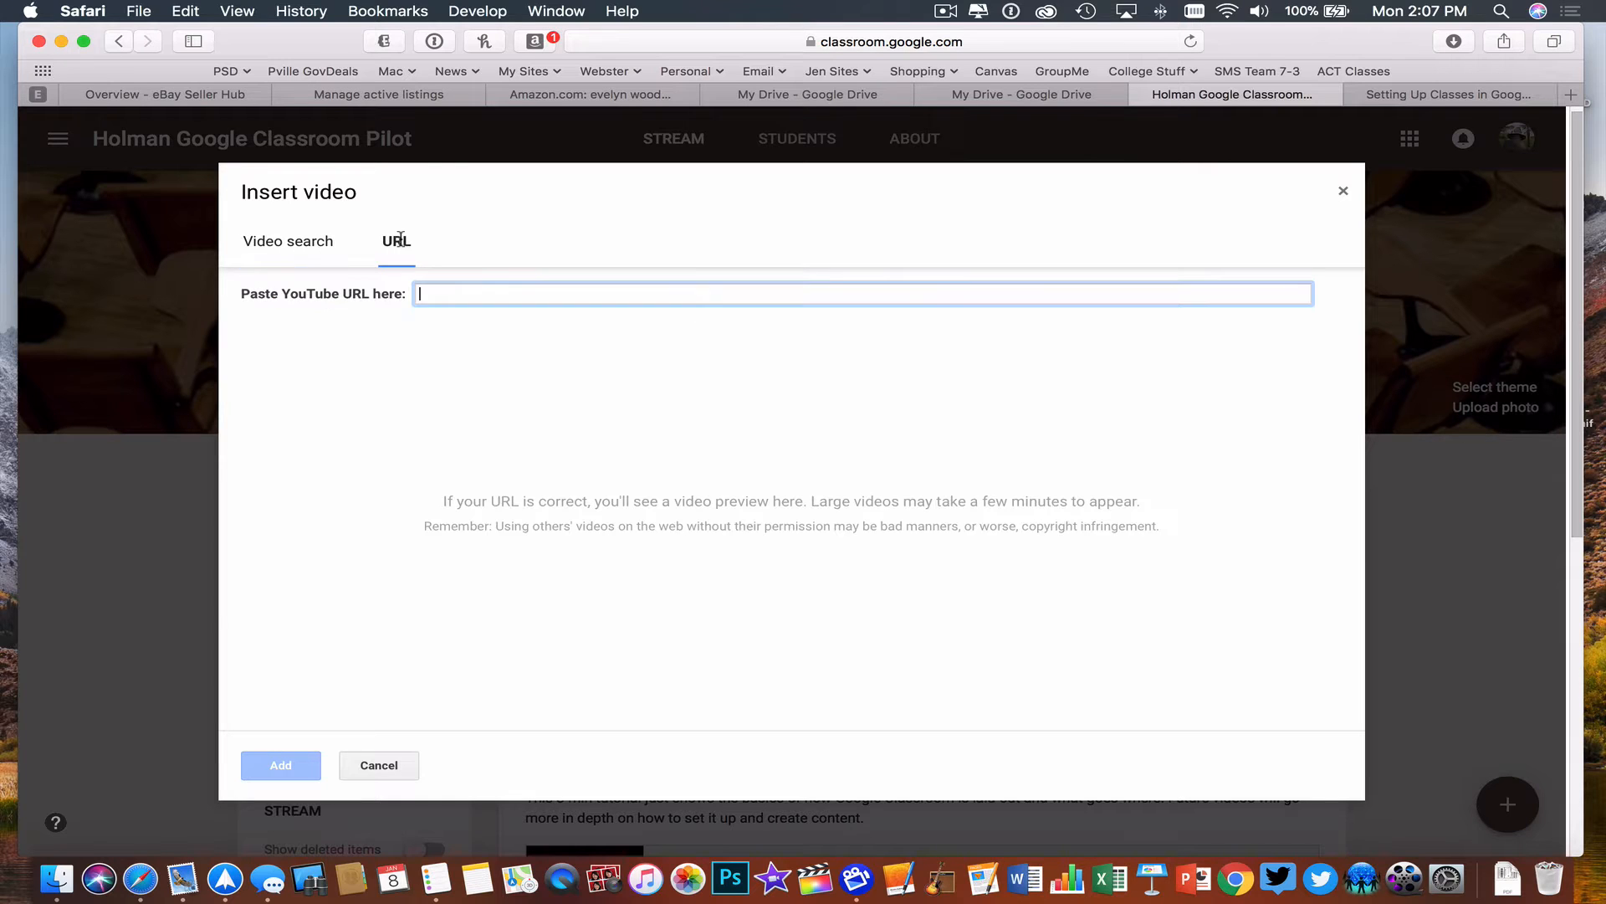
{"action": "key", "text": "super+v"}
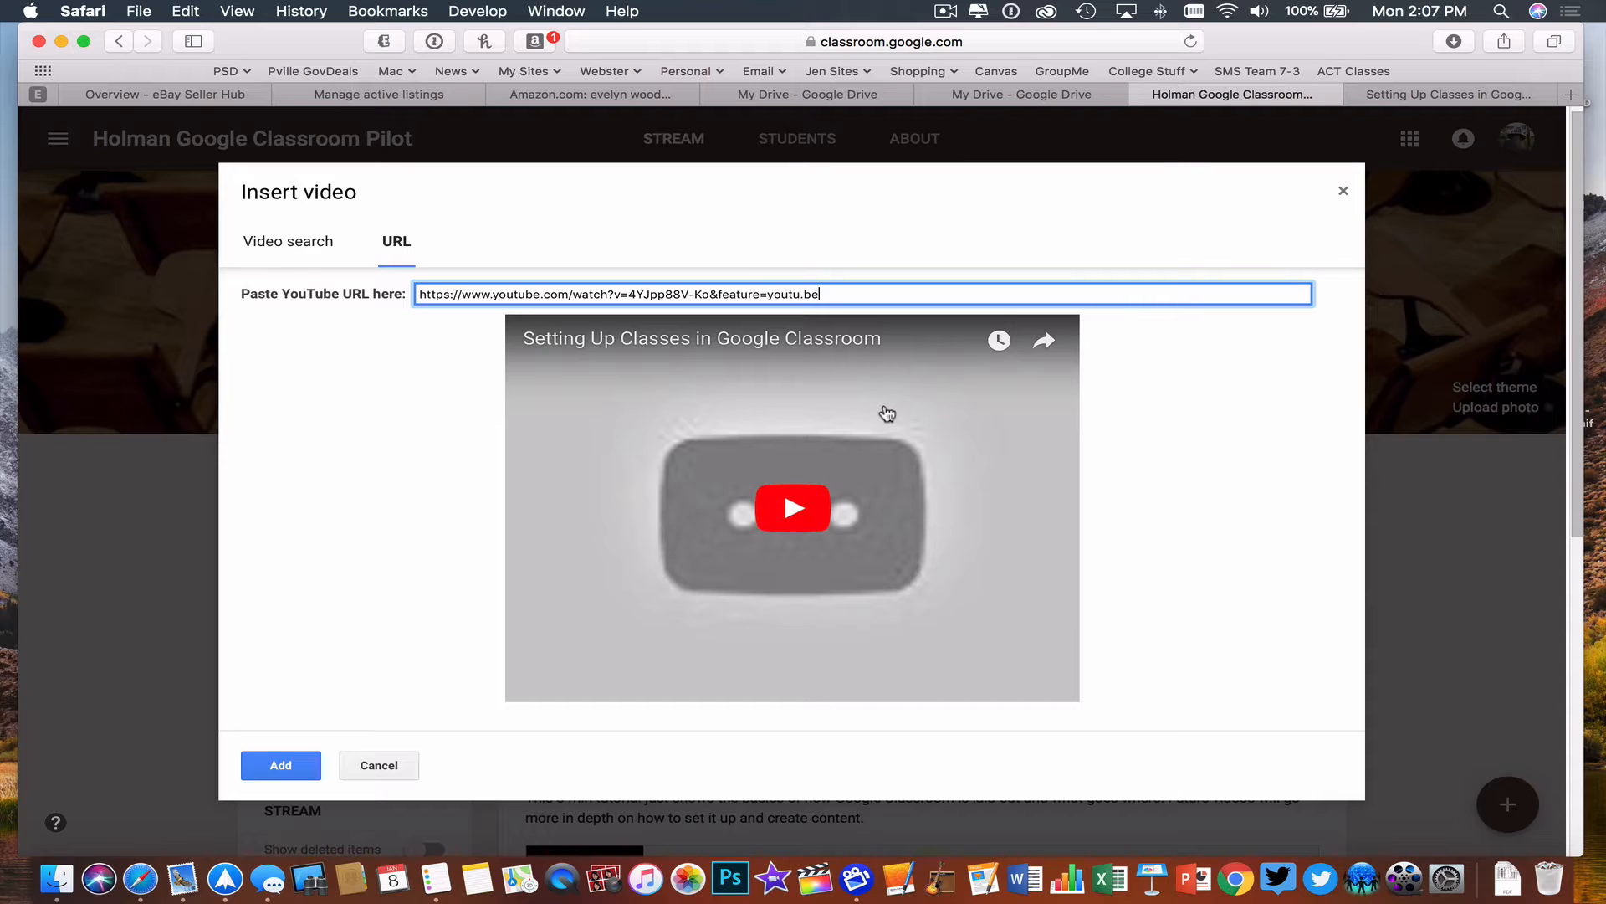
{"action": "left_click", "coordinate": [292, 768]}
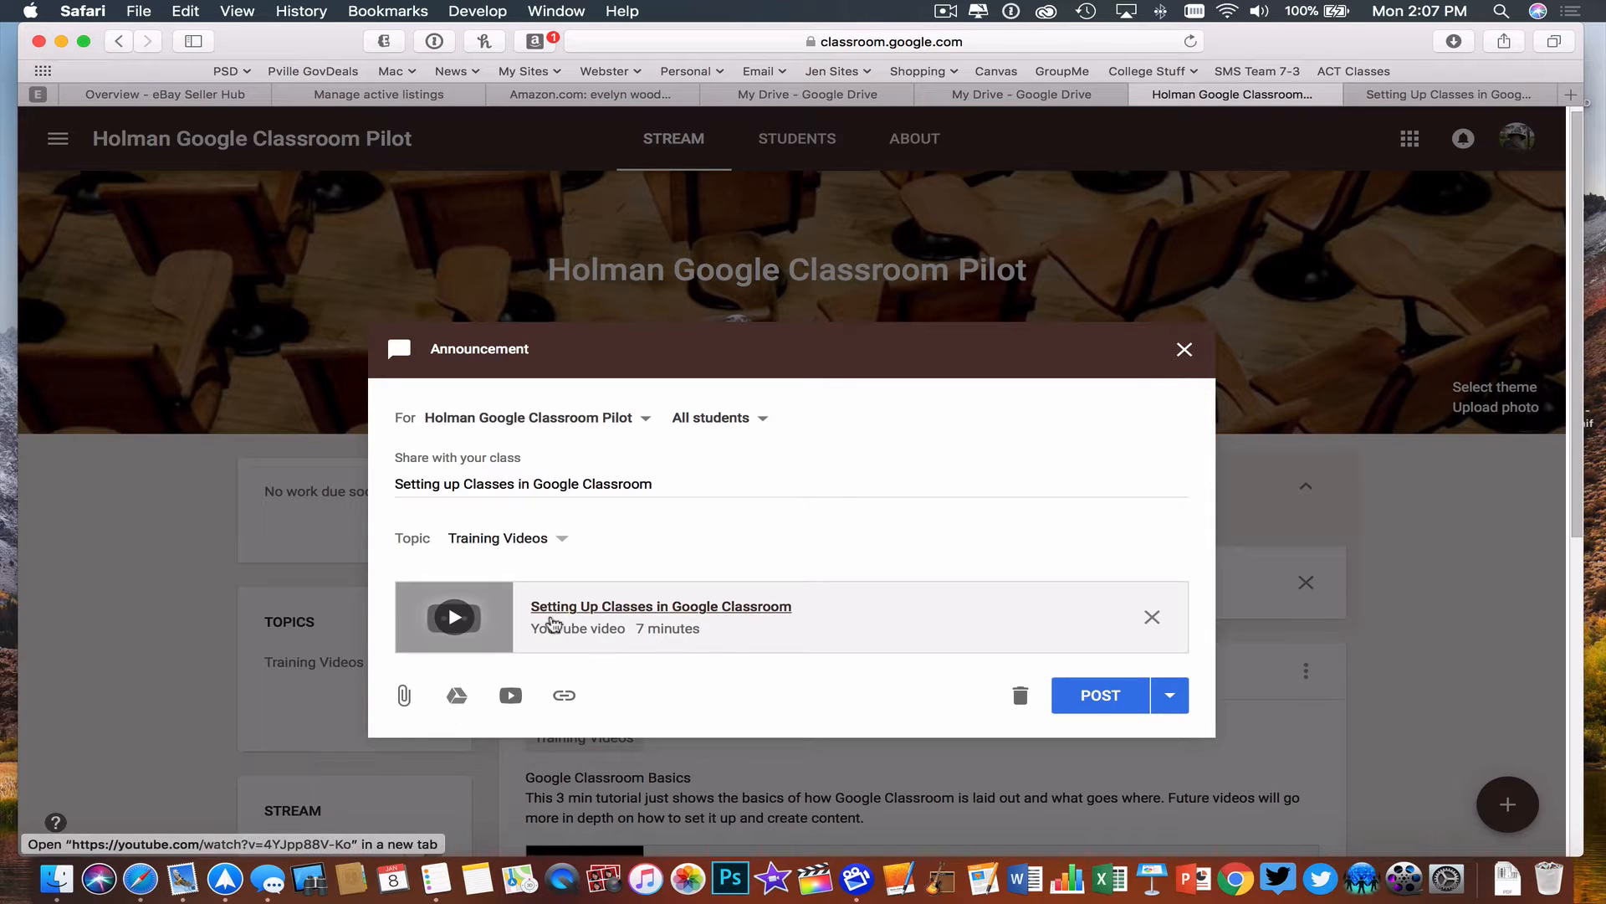
- Add a second line to the announcement: "This video shows the options you have to set up classes in Google Classroom."
{"action": "left_click", "coordinate": [688, 479]}
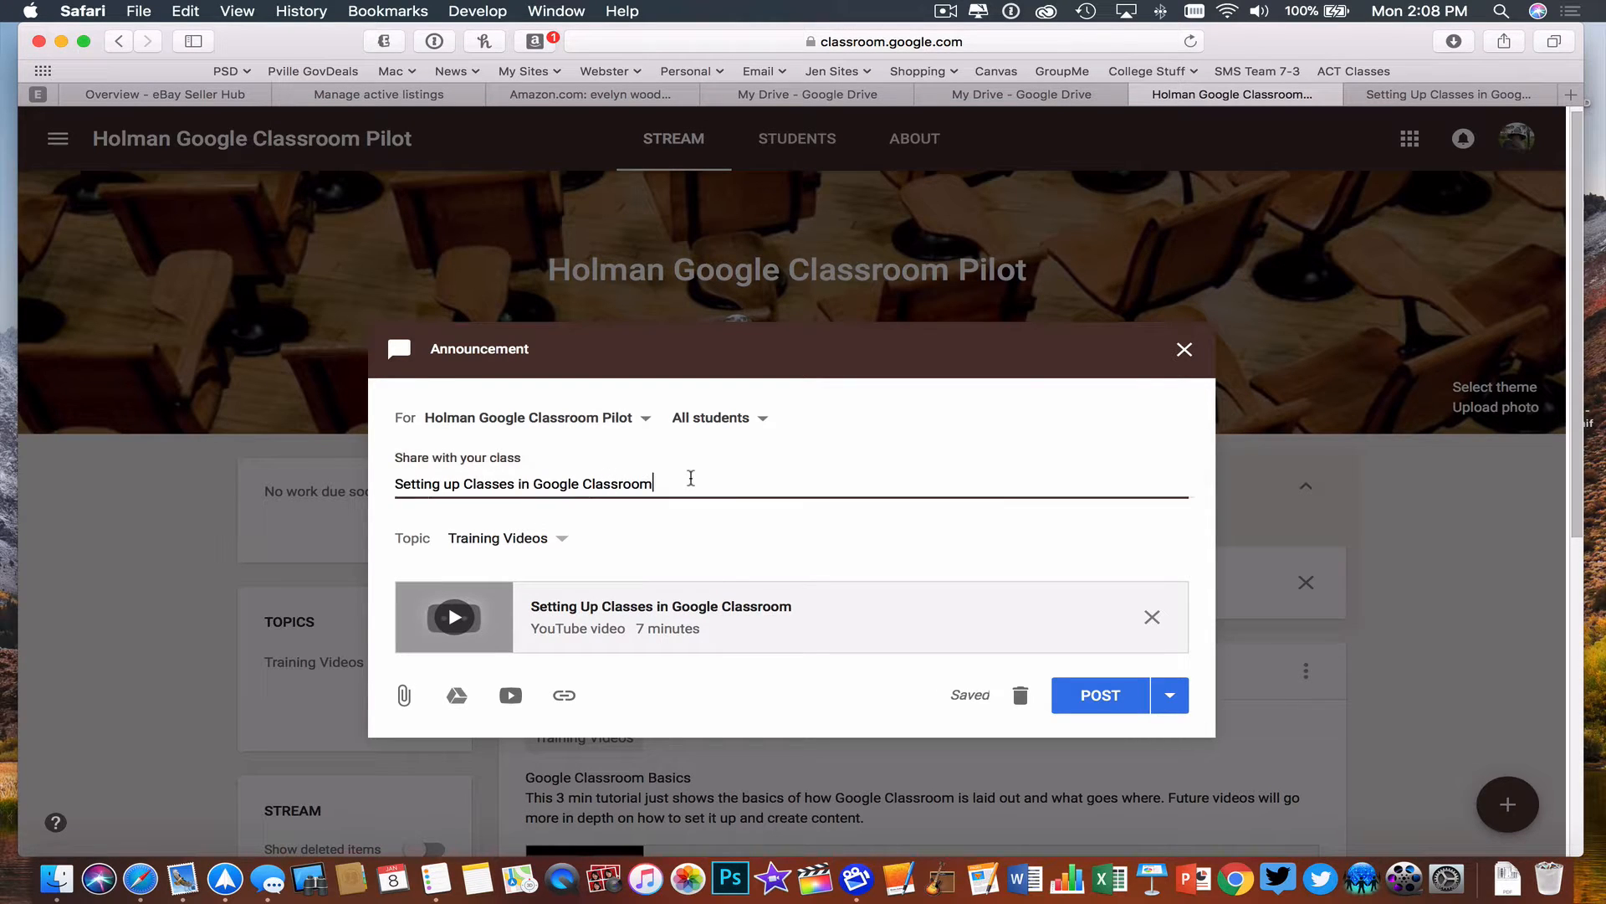
{"action": "key", "text": "Return"}
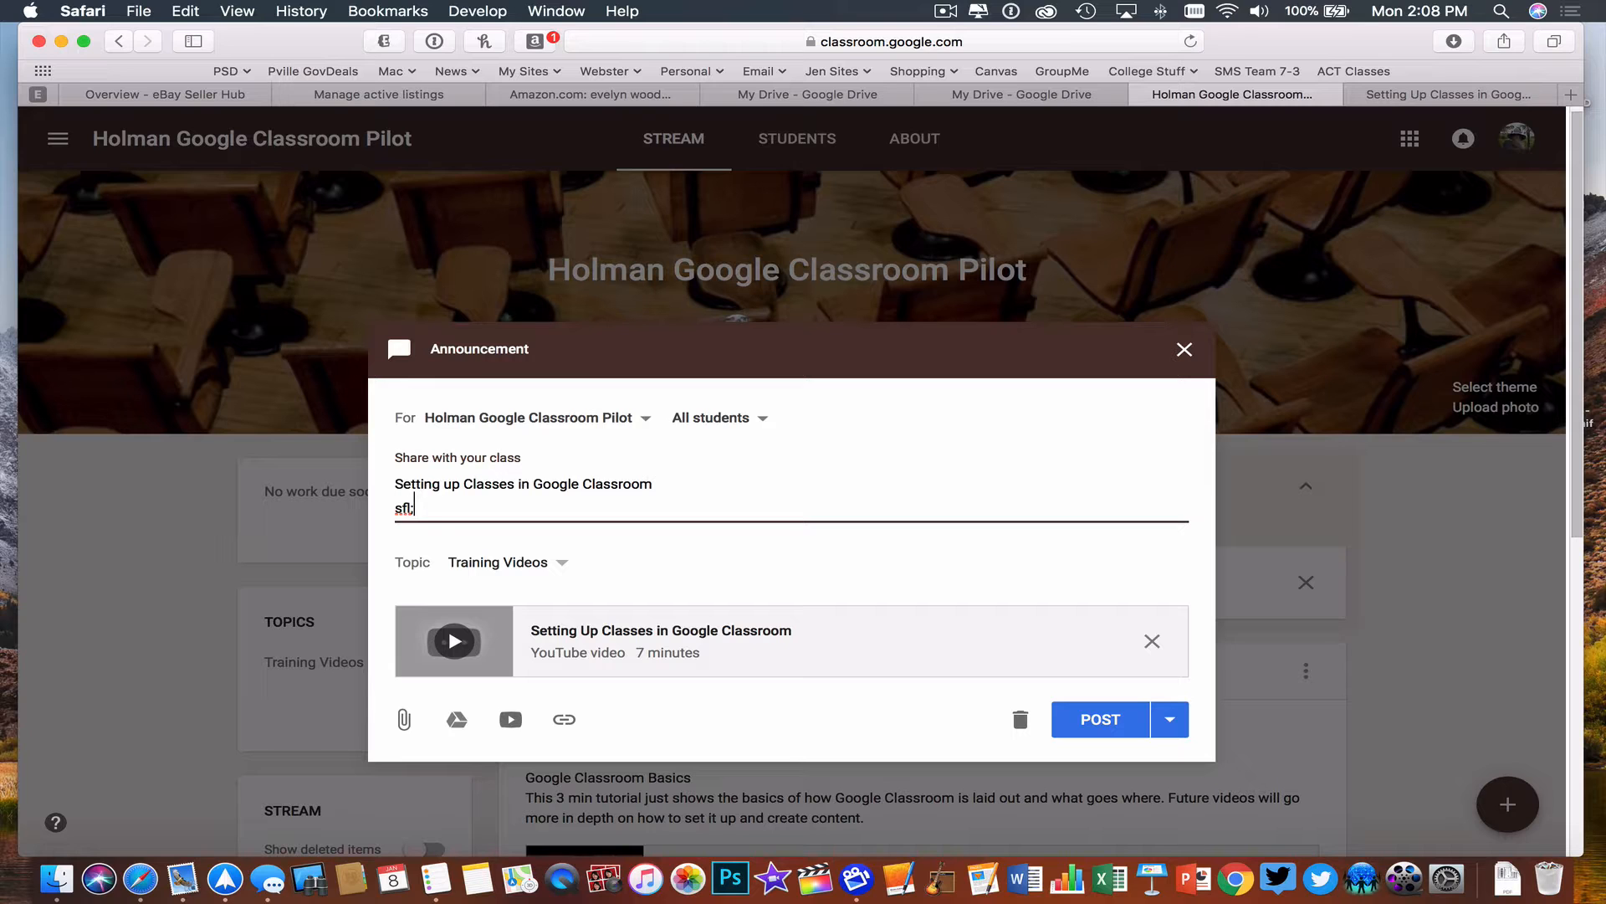
{"action": "key", "text": "BackSpace"}
{"action": "key", "text": "BackSpace"}
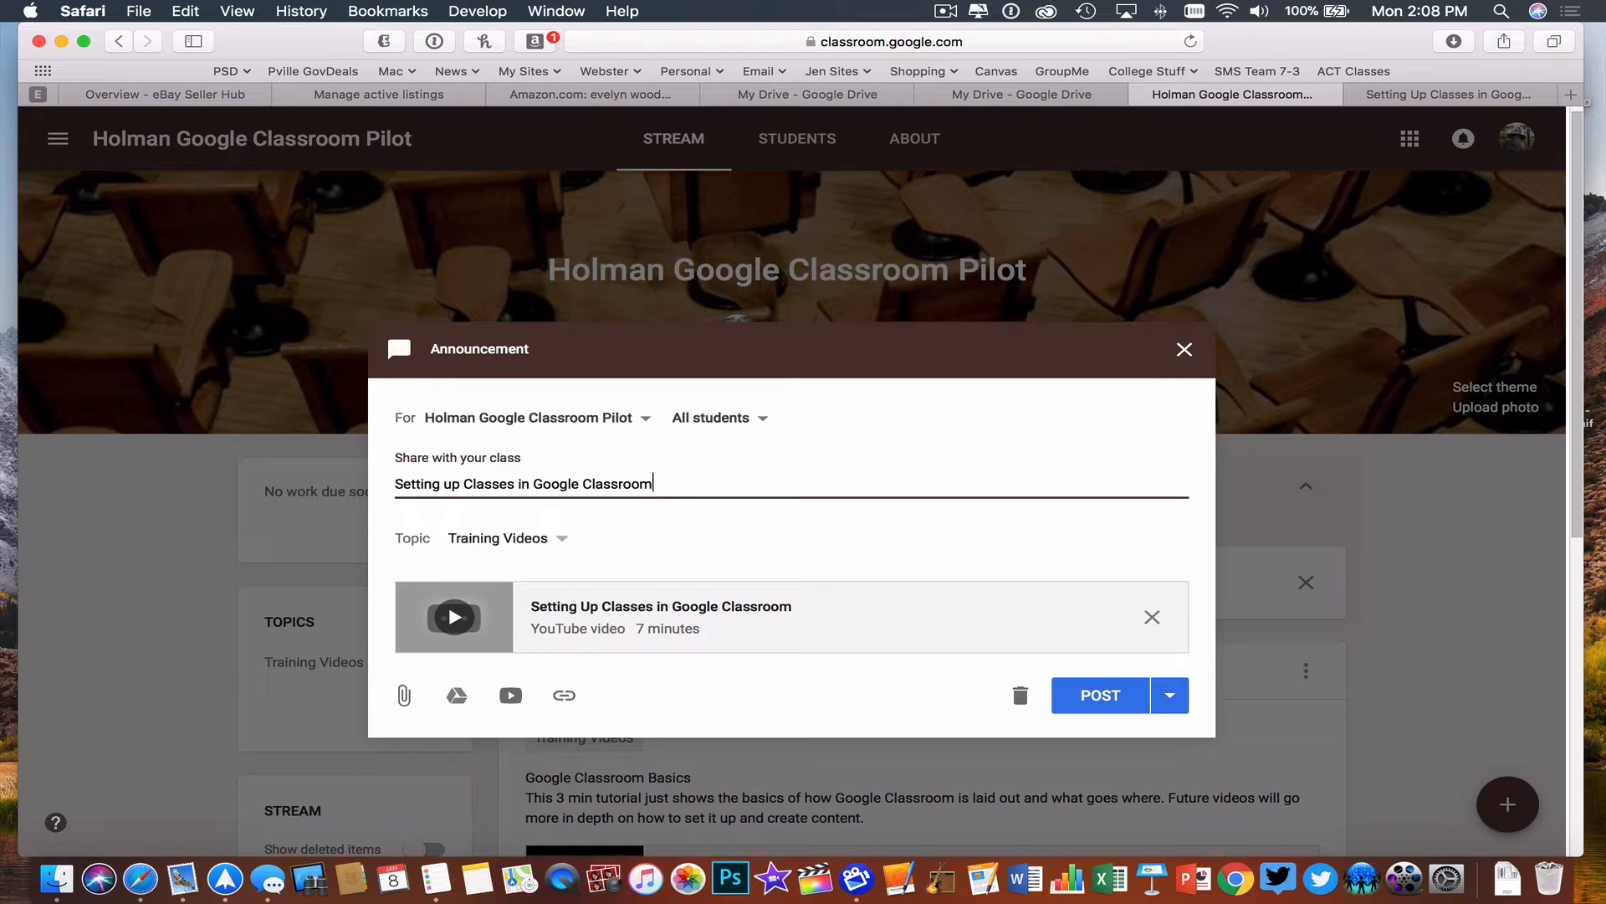
{"action": "key", "text": "Return"}
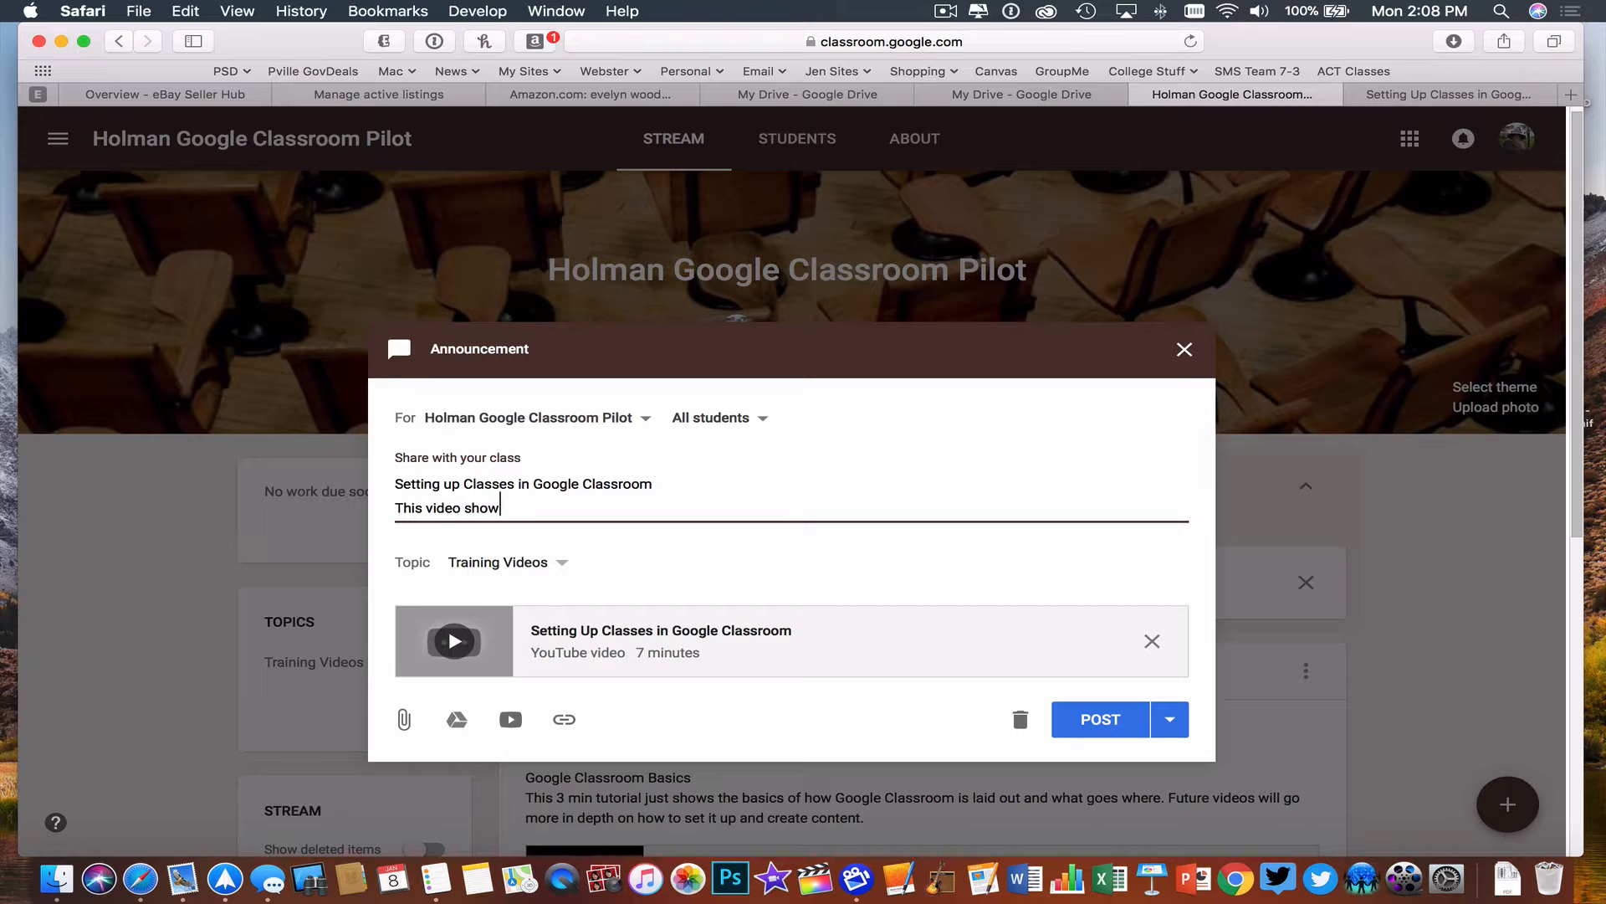
{"action": "type", "text": "This video shows how"}
{"action": "type", "text": "the "}
{"action": "type", "text": "options you have to "}
{"action": "type", "text": "set up classes in G"}
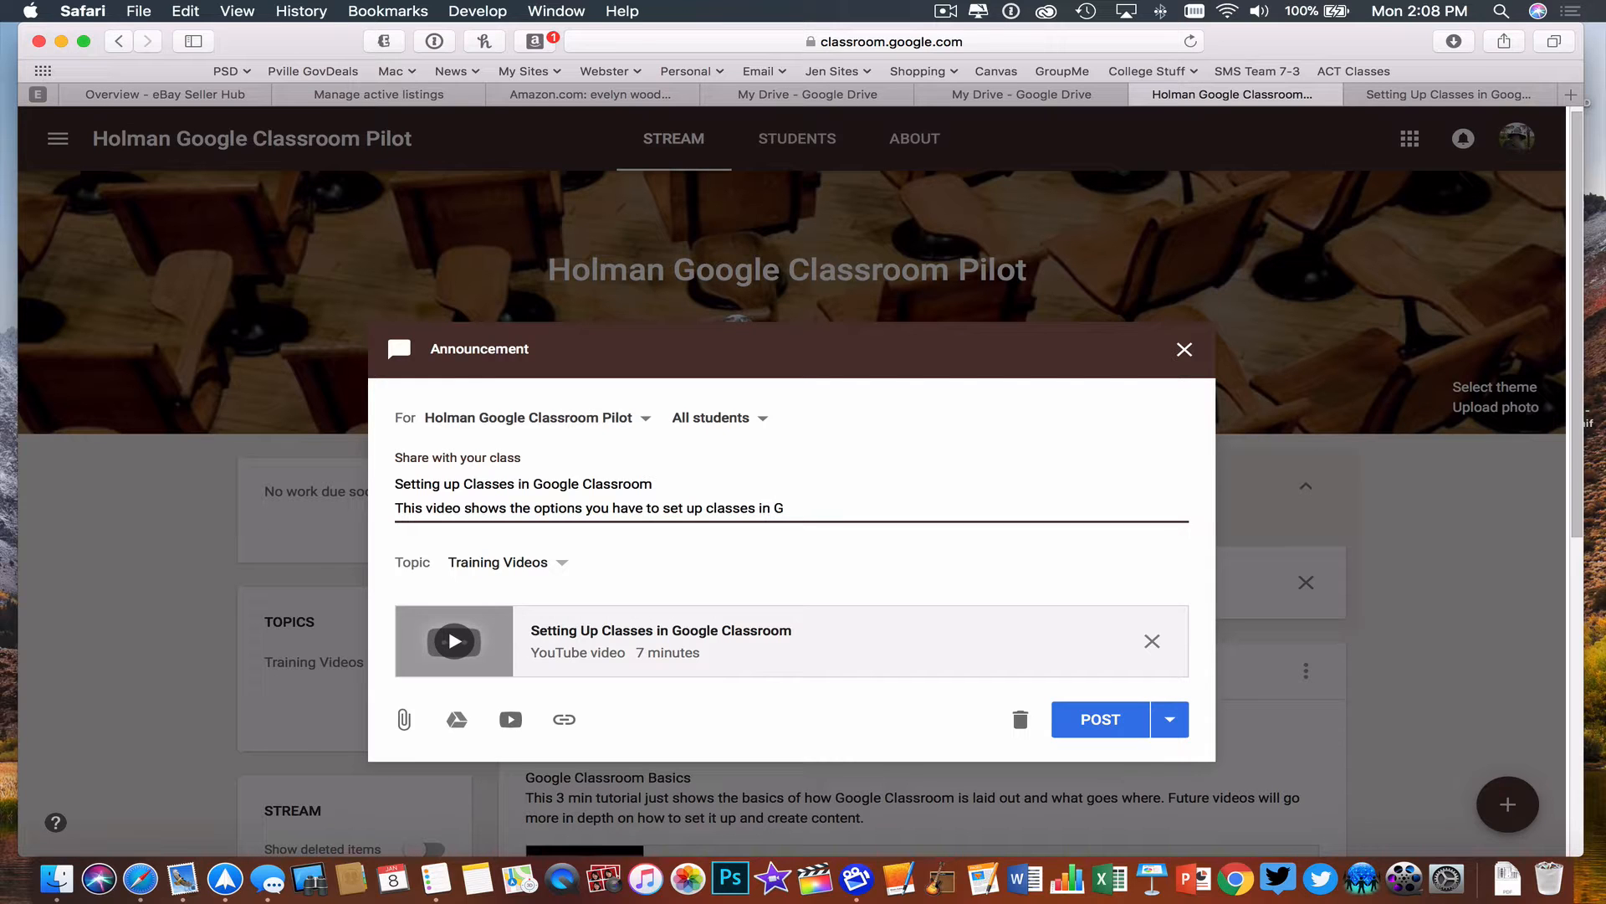
{"action": "type", "text": "oogle Classroom."}
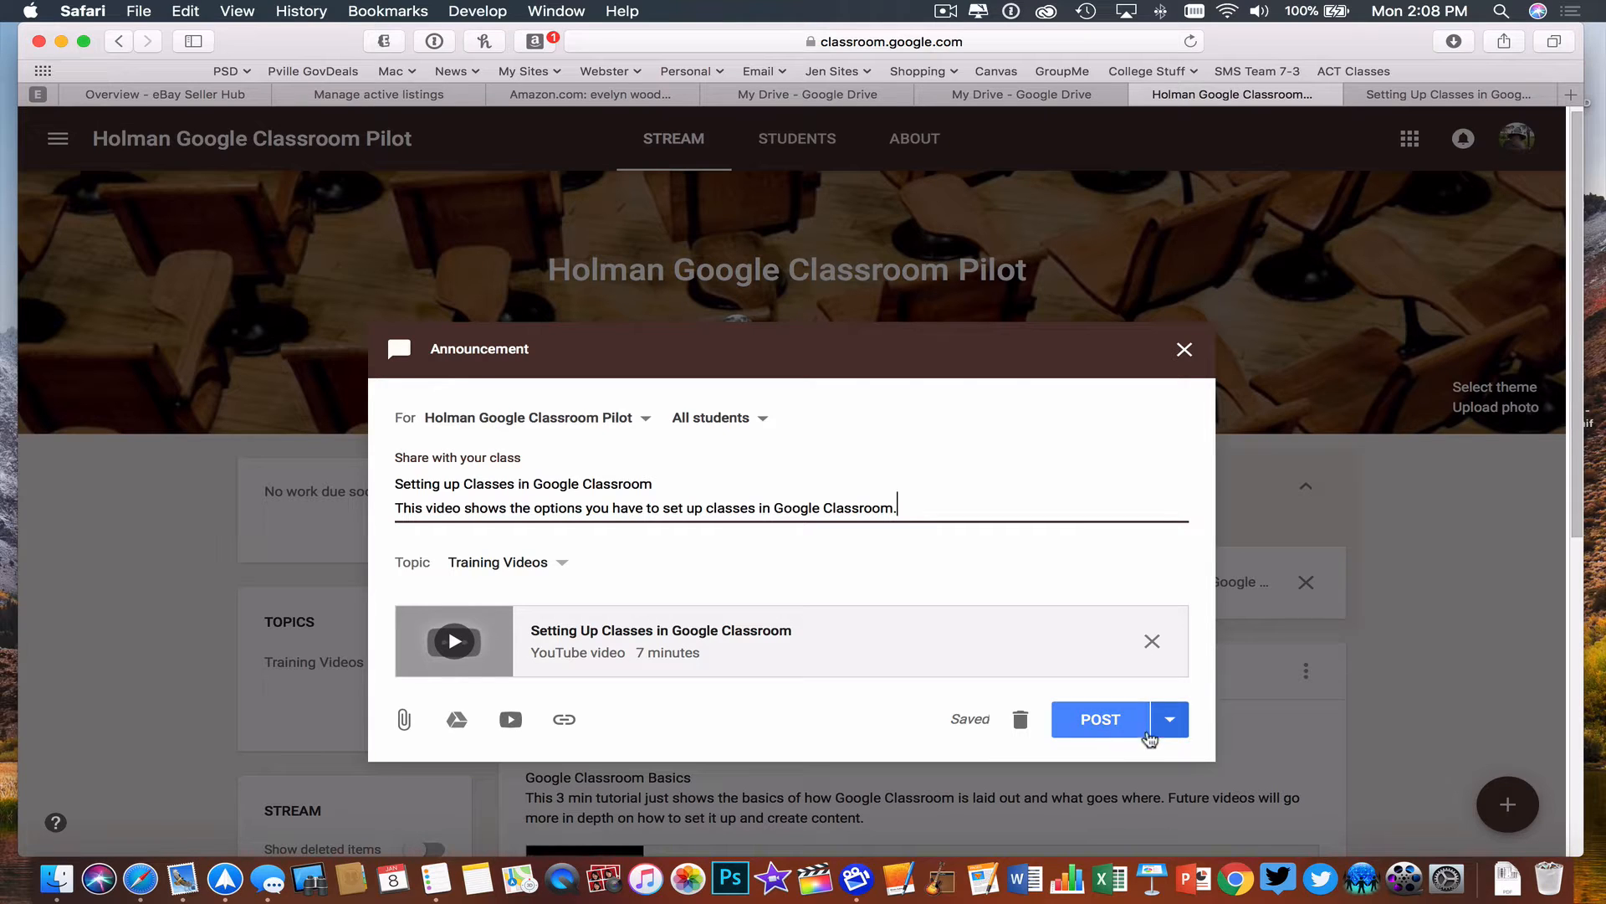
- Look at the date and time options for scheduling the announcement, then return to it without scheduling
{"action": "left_click", "coordinate": [1171, 728]}
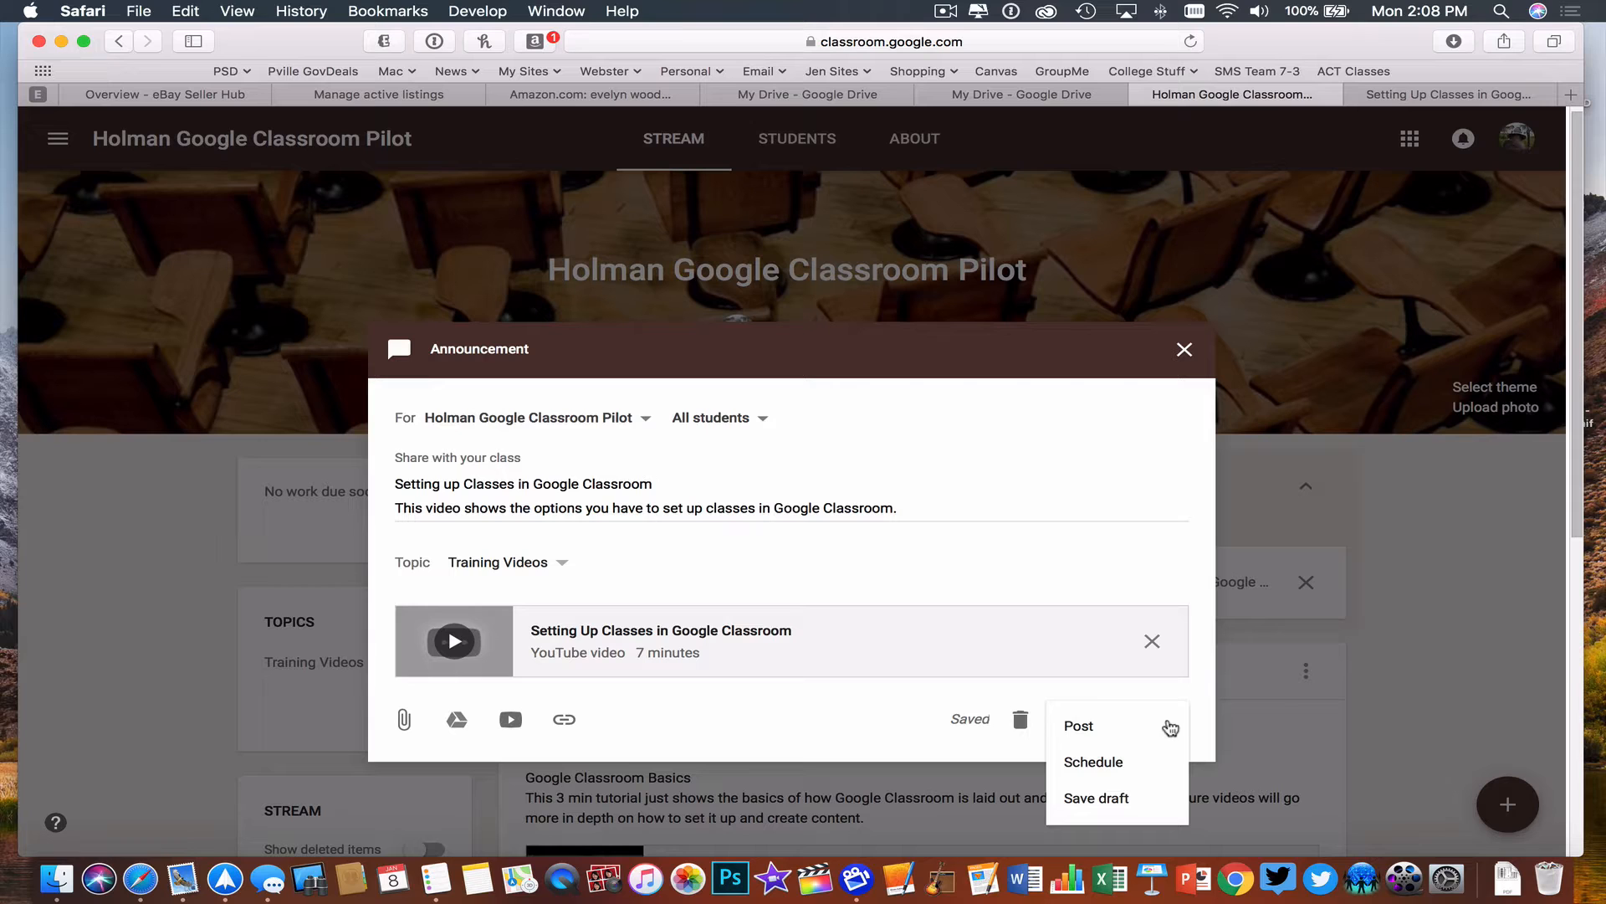
{"action": "left_click", "coordinate": [1107, 763]}
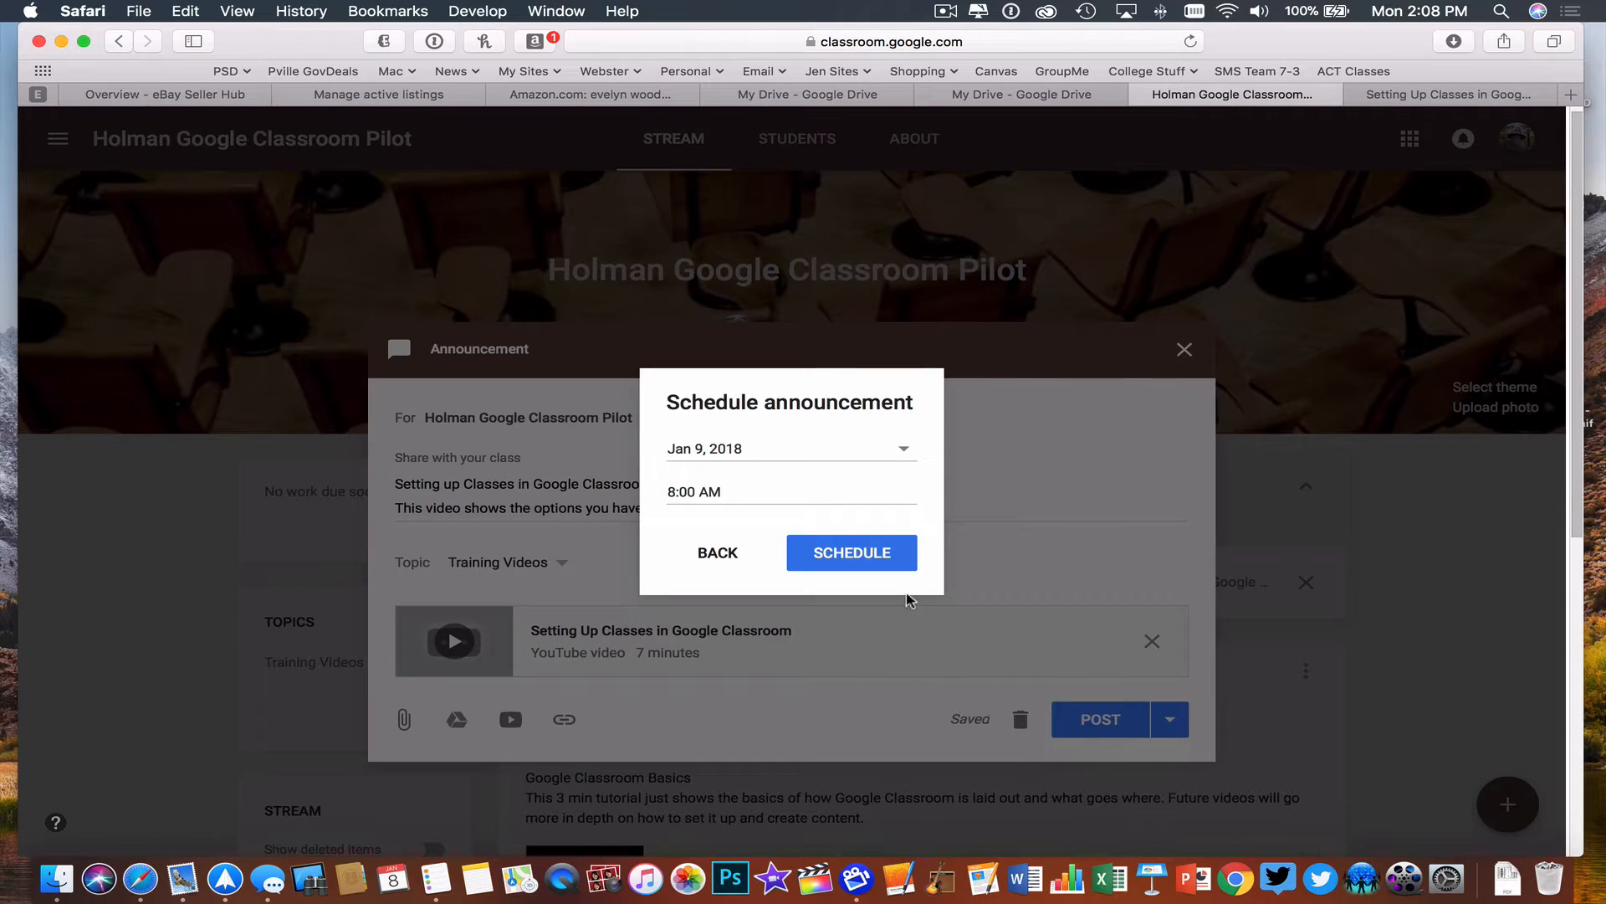
{"action": "left_click", "coordinate": [721, 555]}
- Save the announcement as a draft and reopen it from the stream's saved posts
{"action": "left_click", "coordinate": [1170, 719]}
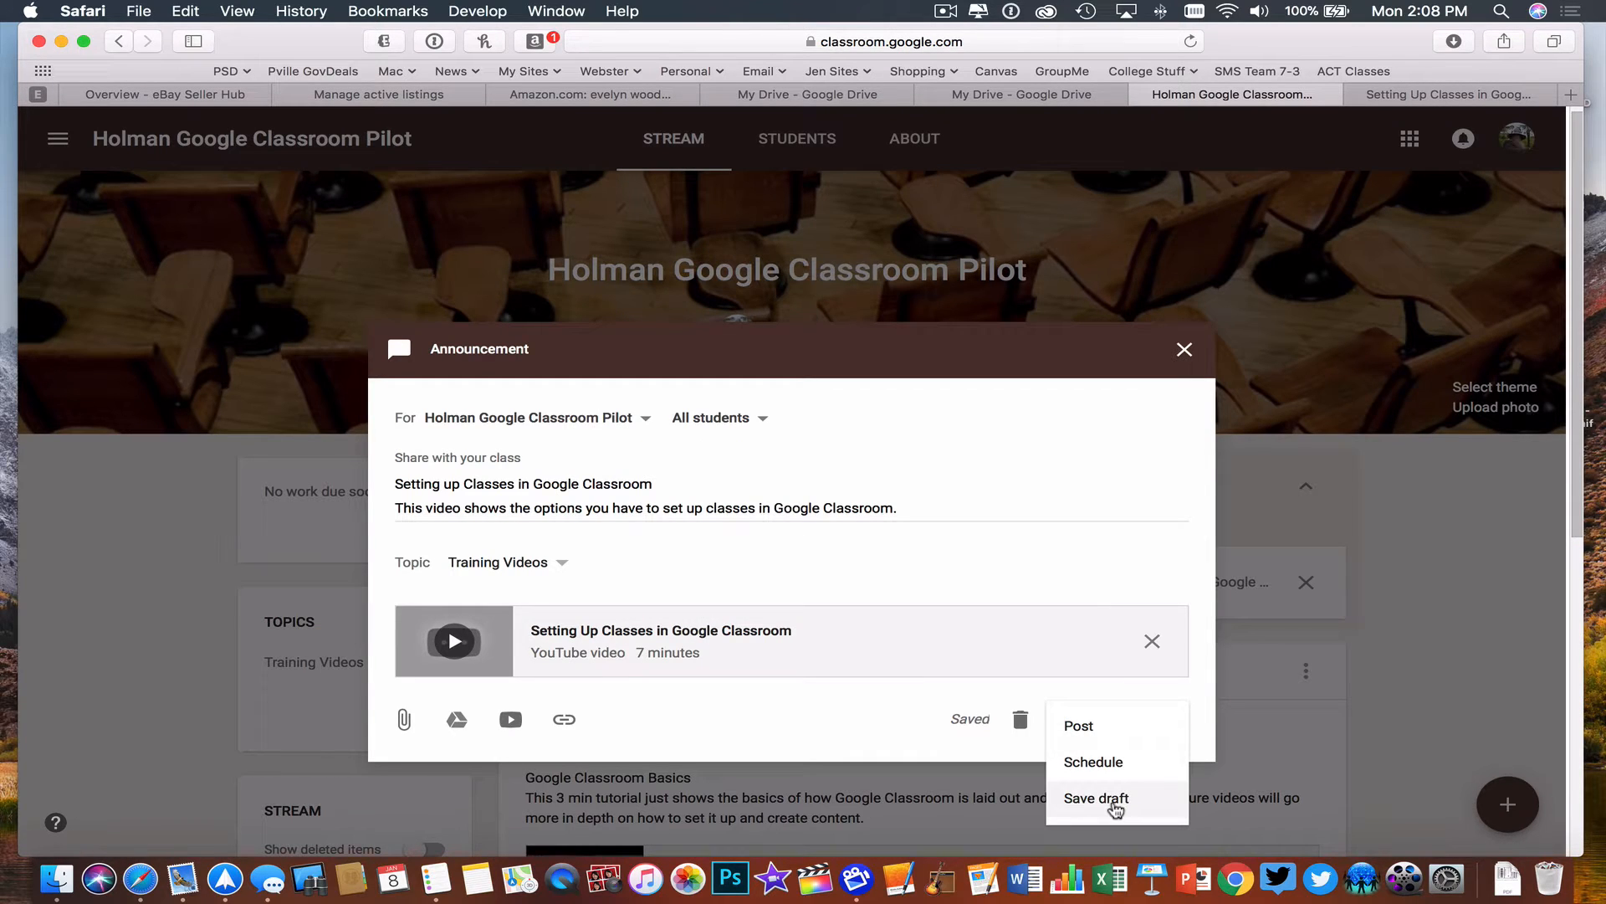
{"action": "left_click", "coordinate": [1111, 802]}
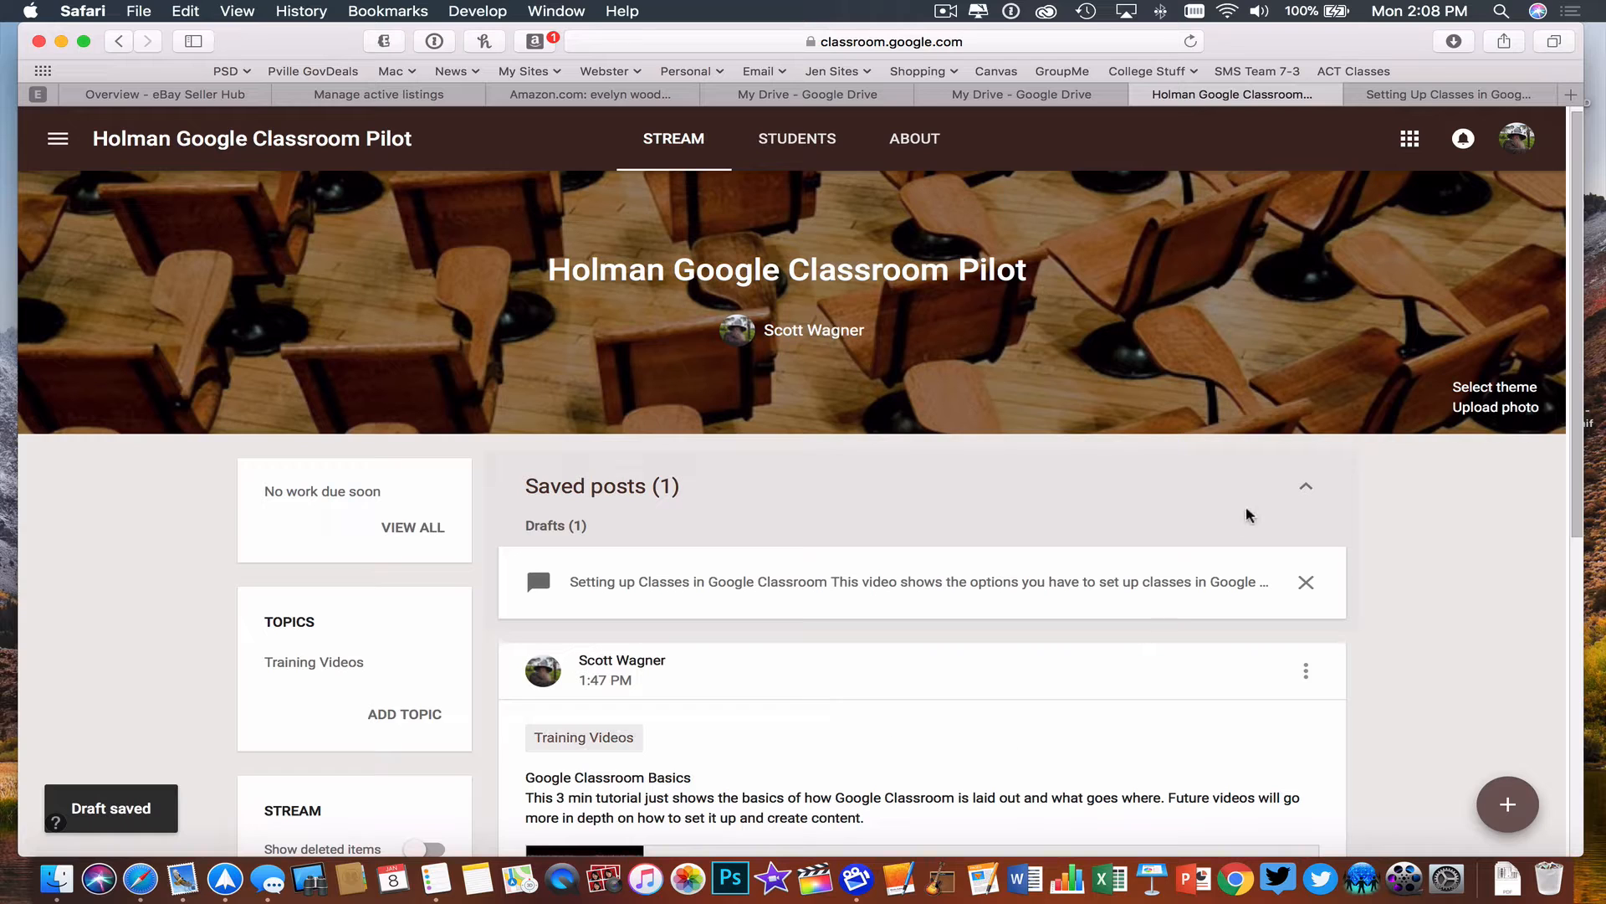
{"action": "left_click", "coordinate": [1306, 487]}
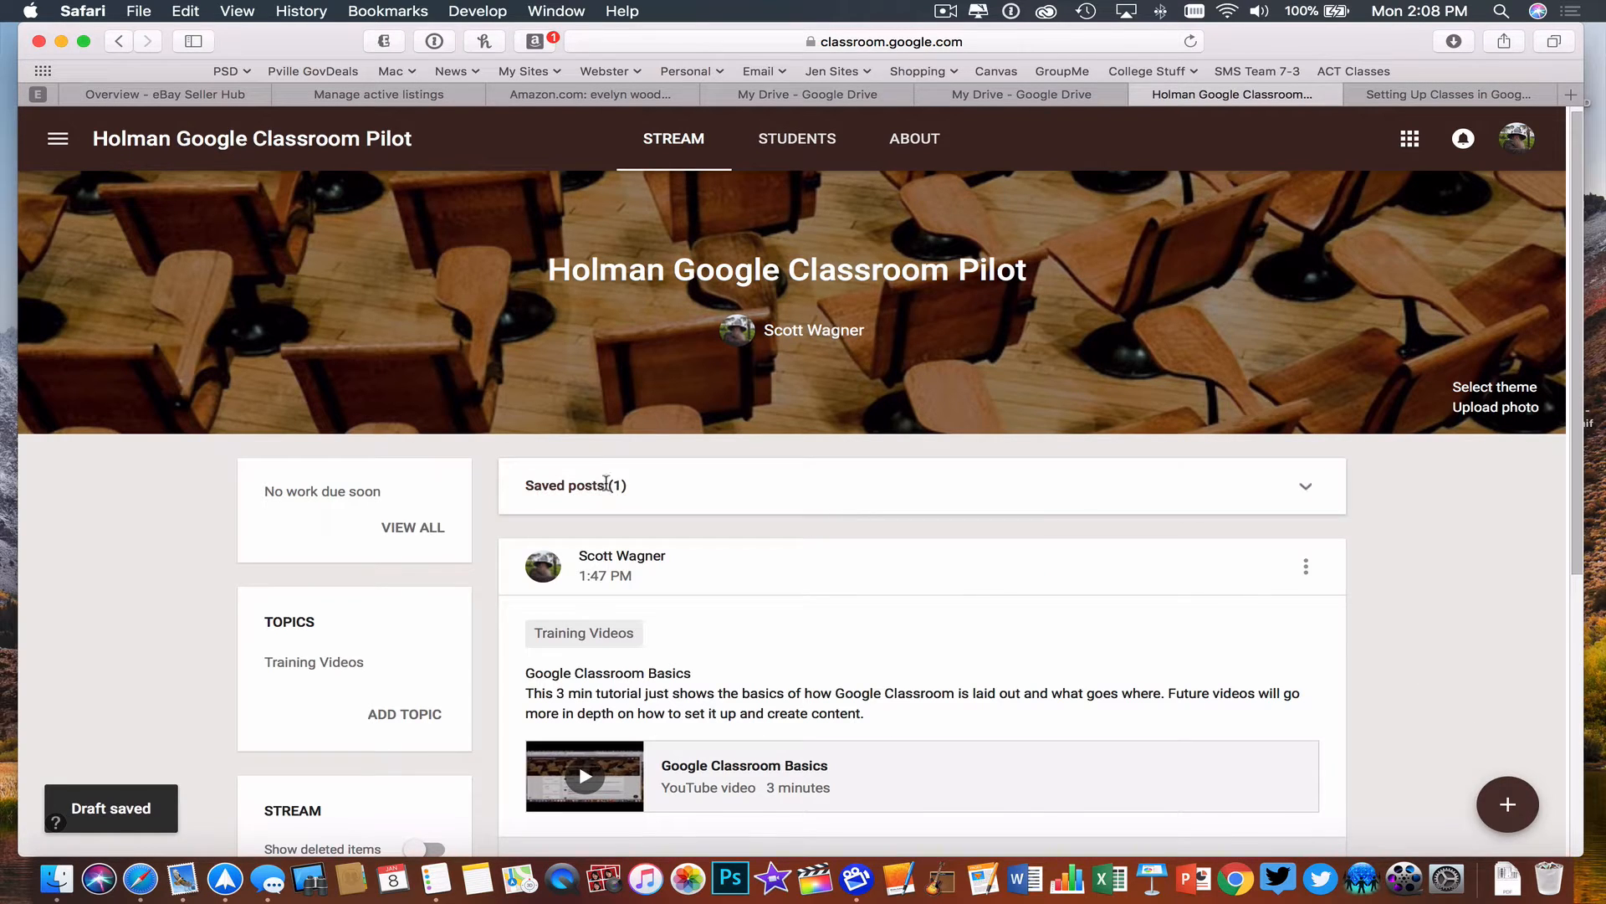
{"action": "left_click", "coordinate": [609, 487]}
{"action": "left_click", "coordinate": [750, 586]}
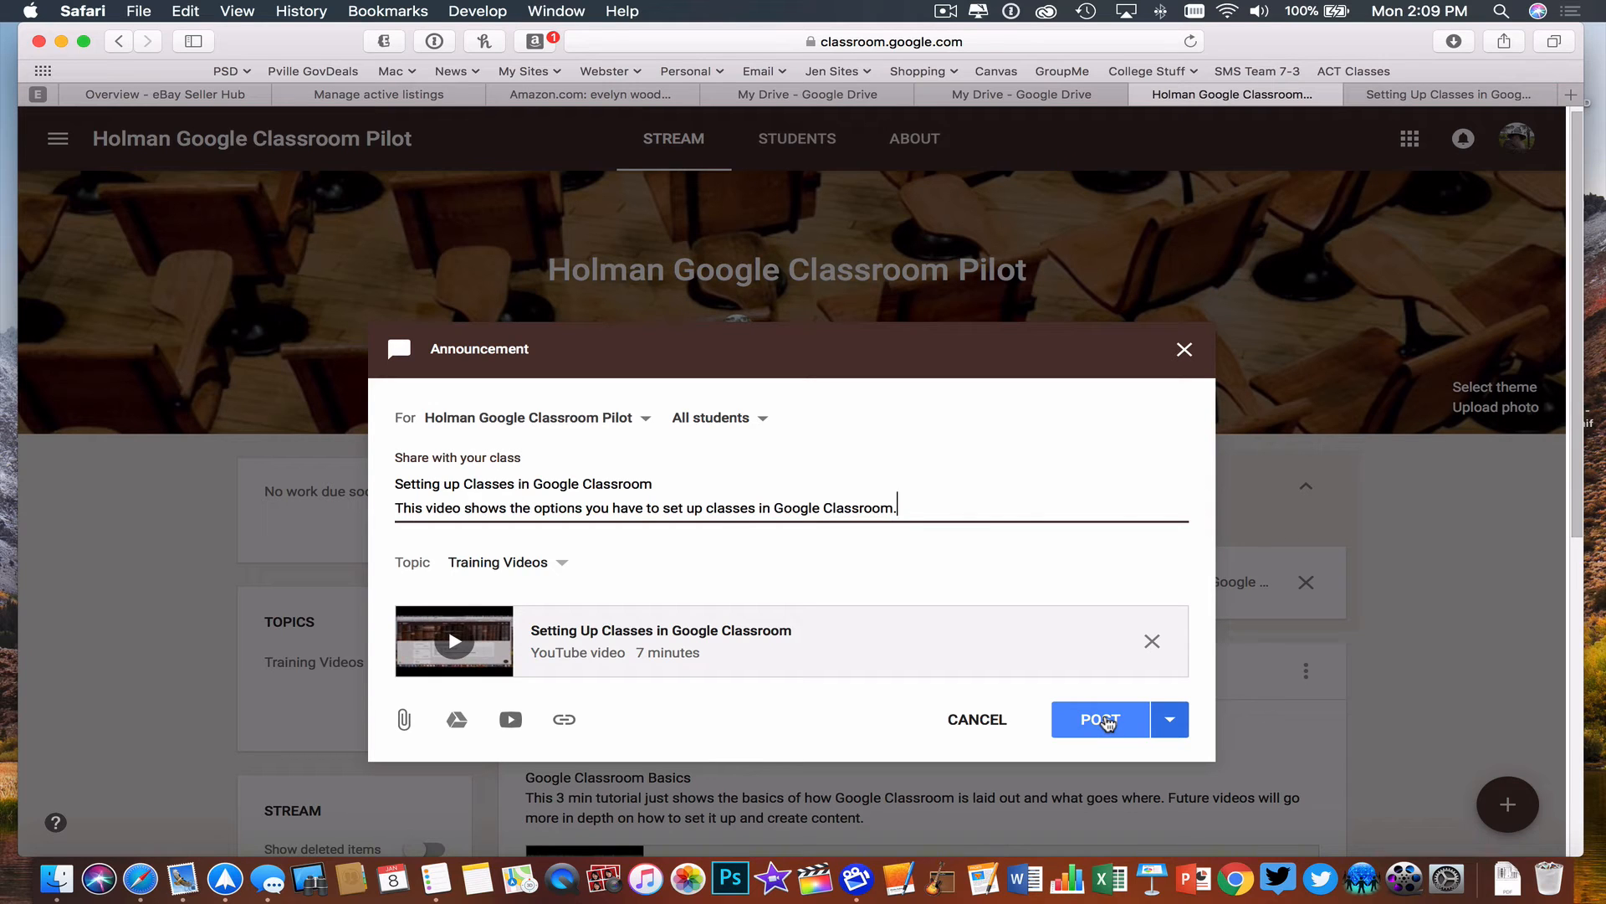
- Post the drafted announcement to all students in Holman Google Classroom Pilot and review it in the class stream
{"action": "left_click", "coordinate": [1103, 720]}
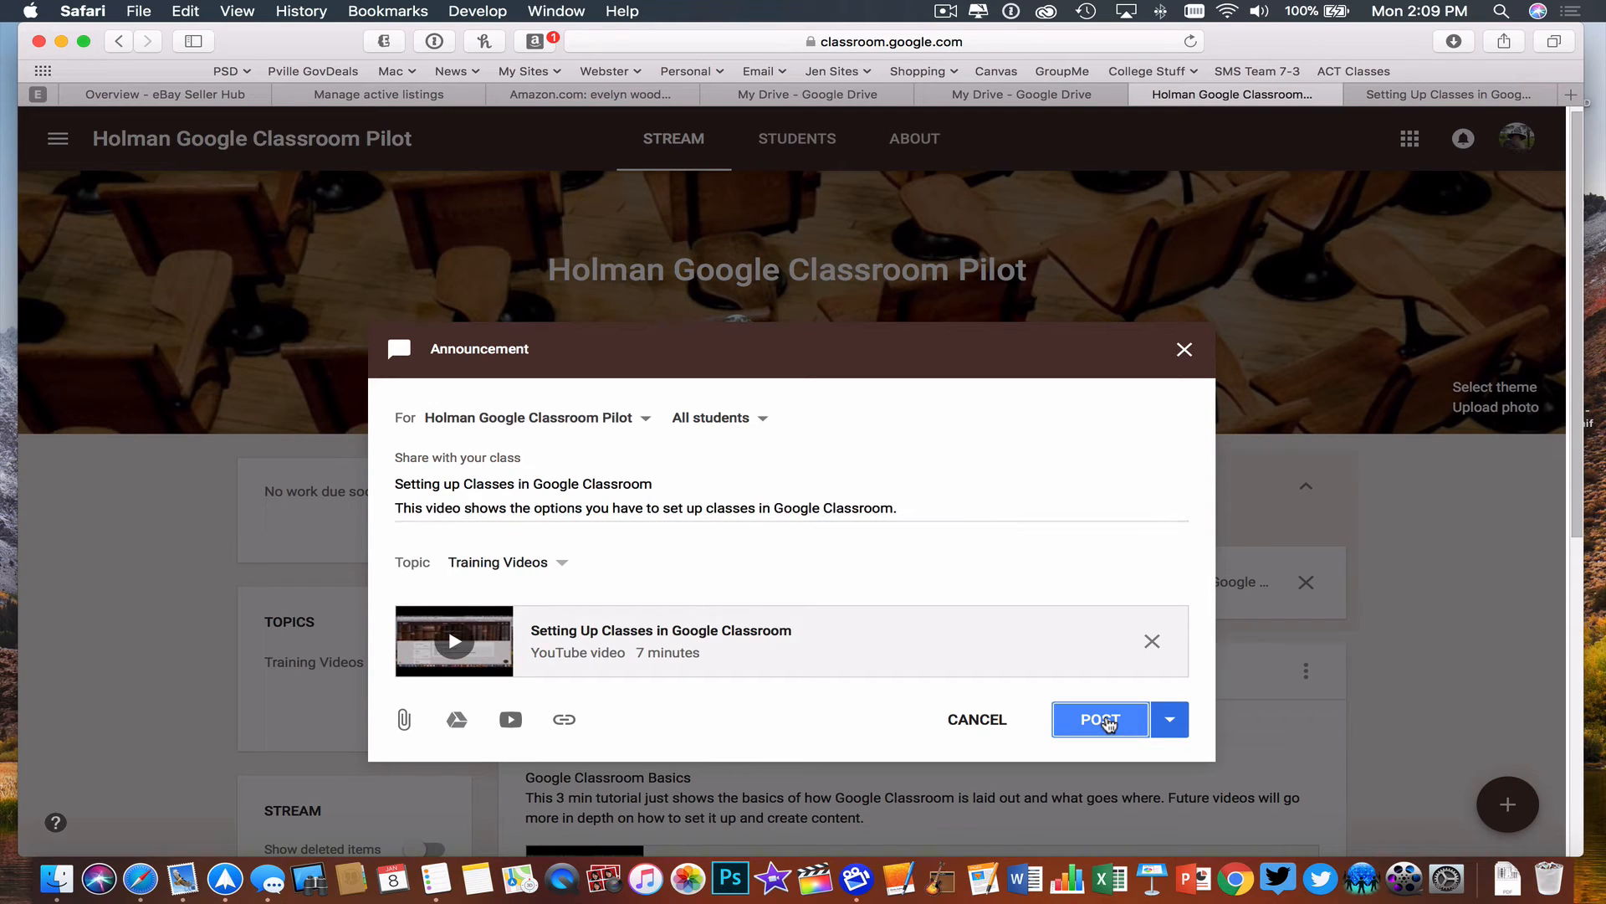
{"action": "left_click", "coordinate": [1103, 719]}
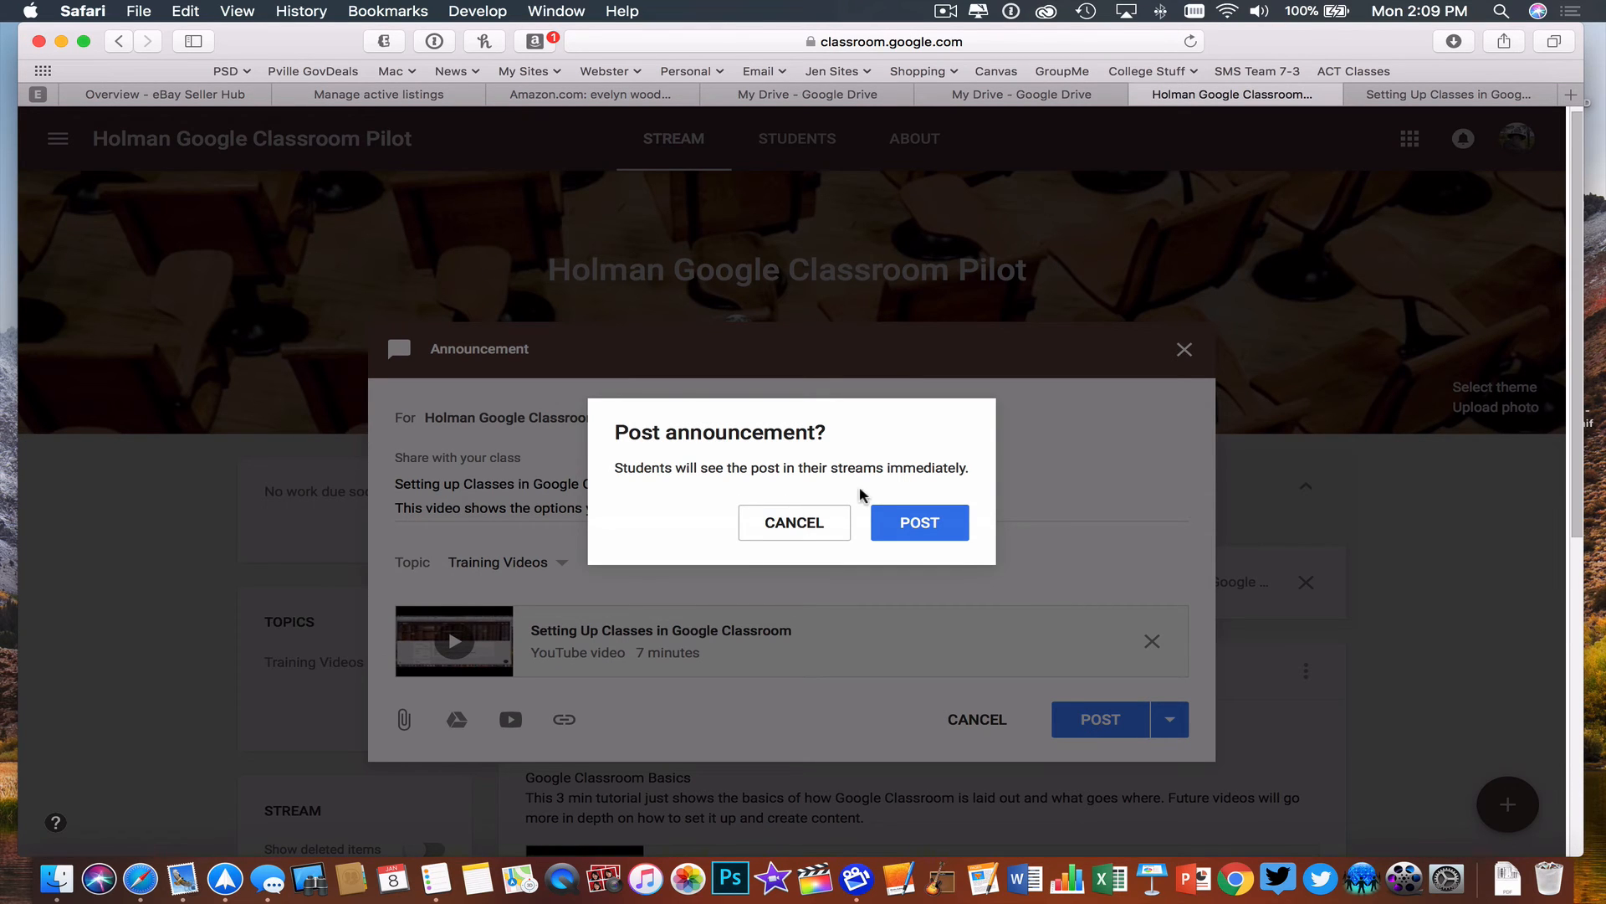
{"action": "left_click", "coordinate": [941, 524]}
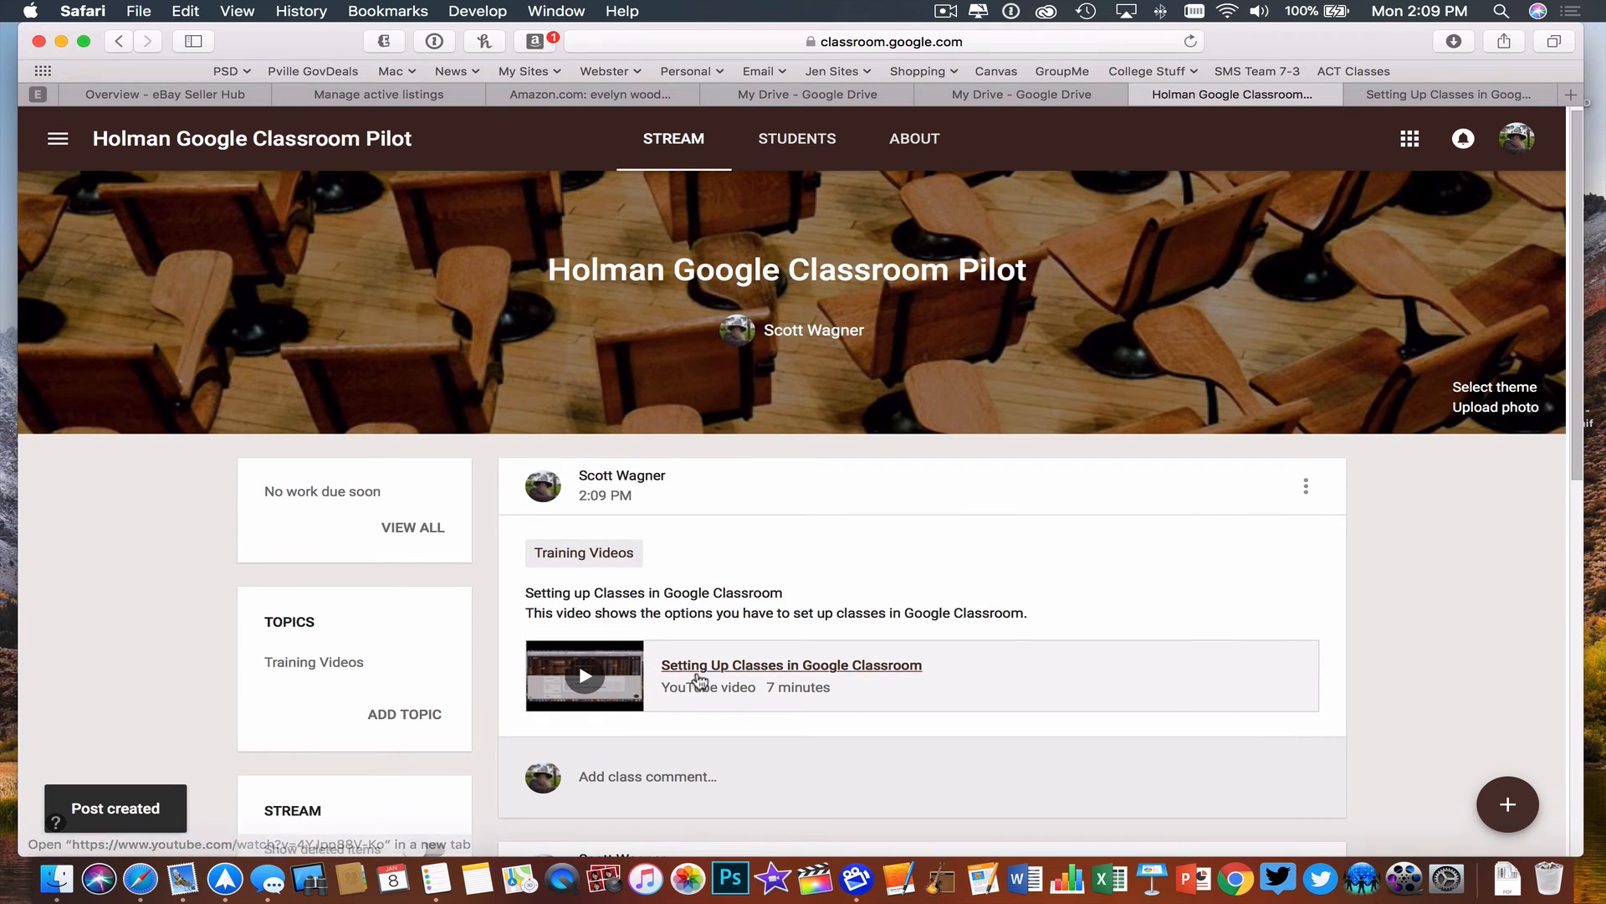
{"action": "scroll", "coordinate": [1408, 626], "scroll_direction": "down", "scroll_amount": 4}
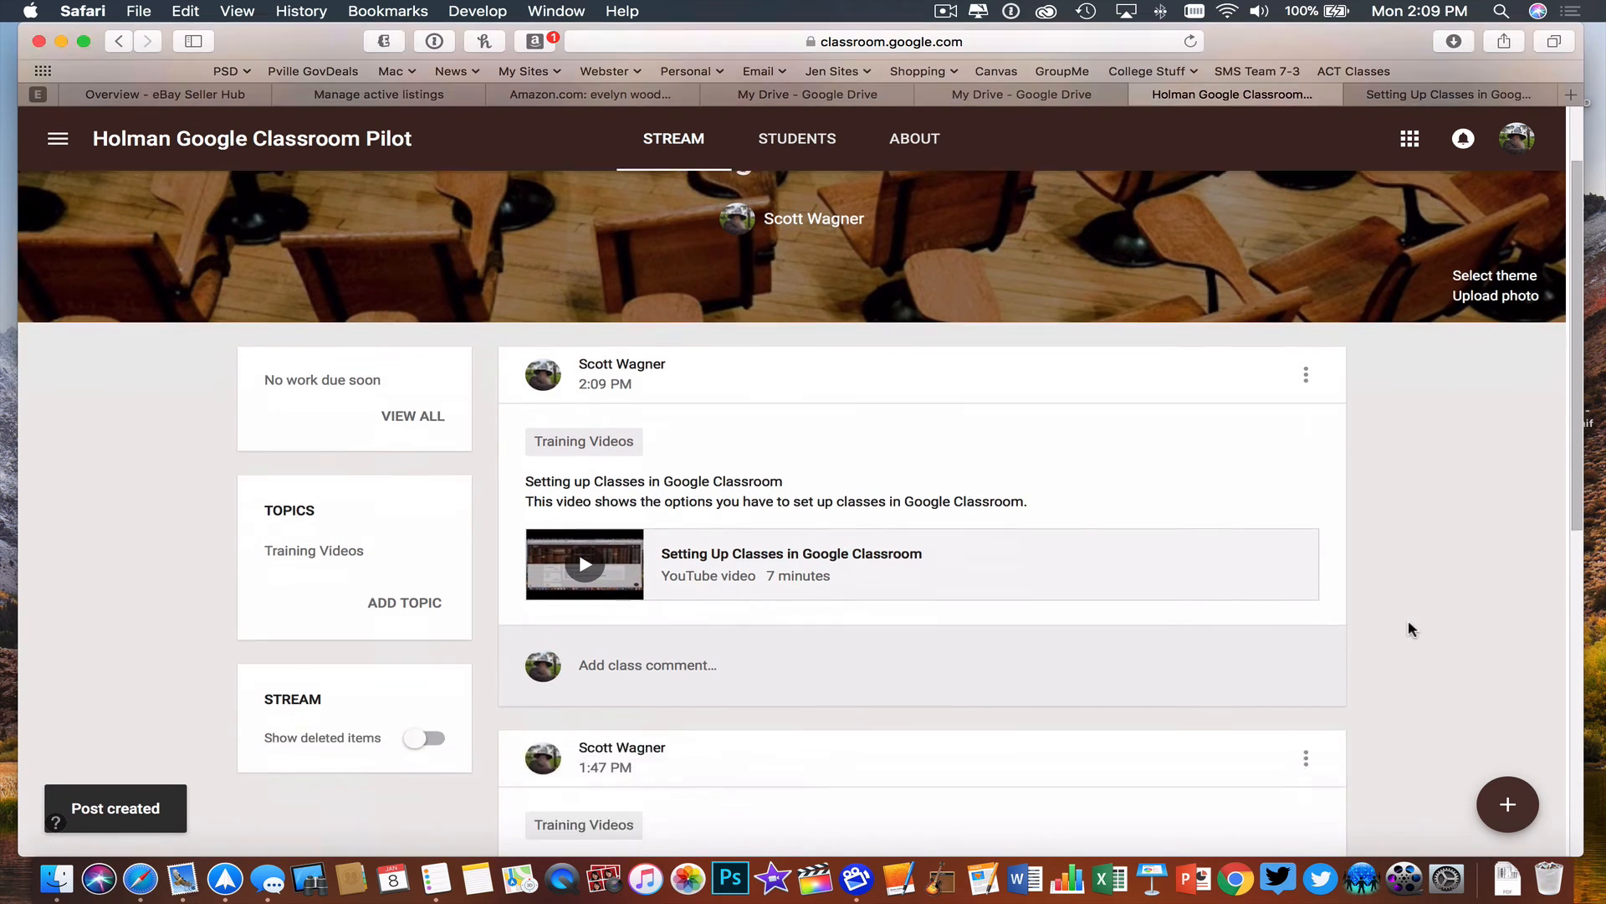
{"action": "scroll", "coordinate": [1409, 629], "scroll_direction": "down", "scroll_amount": 4}
{"action": "scroll", "coordinate": [1408, 629], "scroll_direction": "up", "scroll_amount": 5}
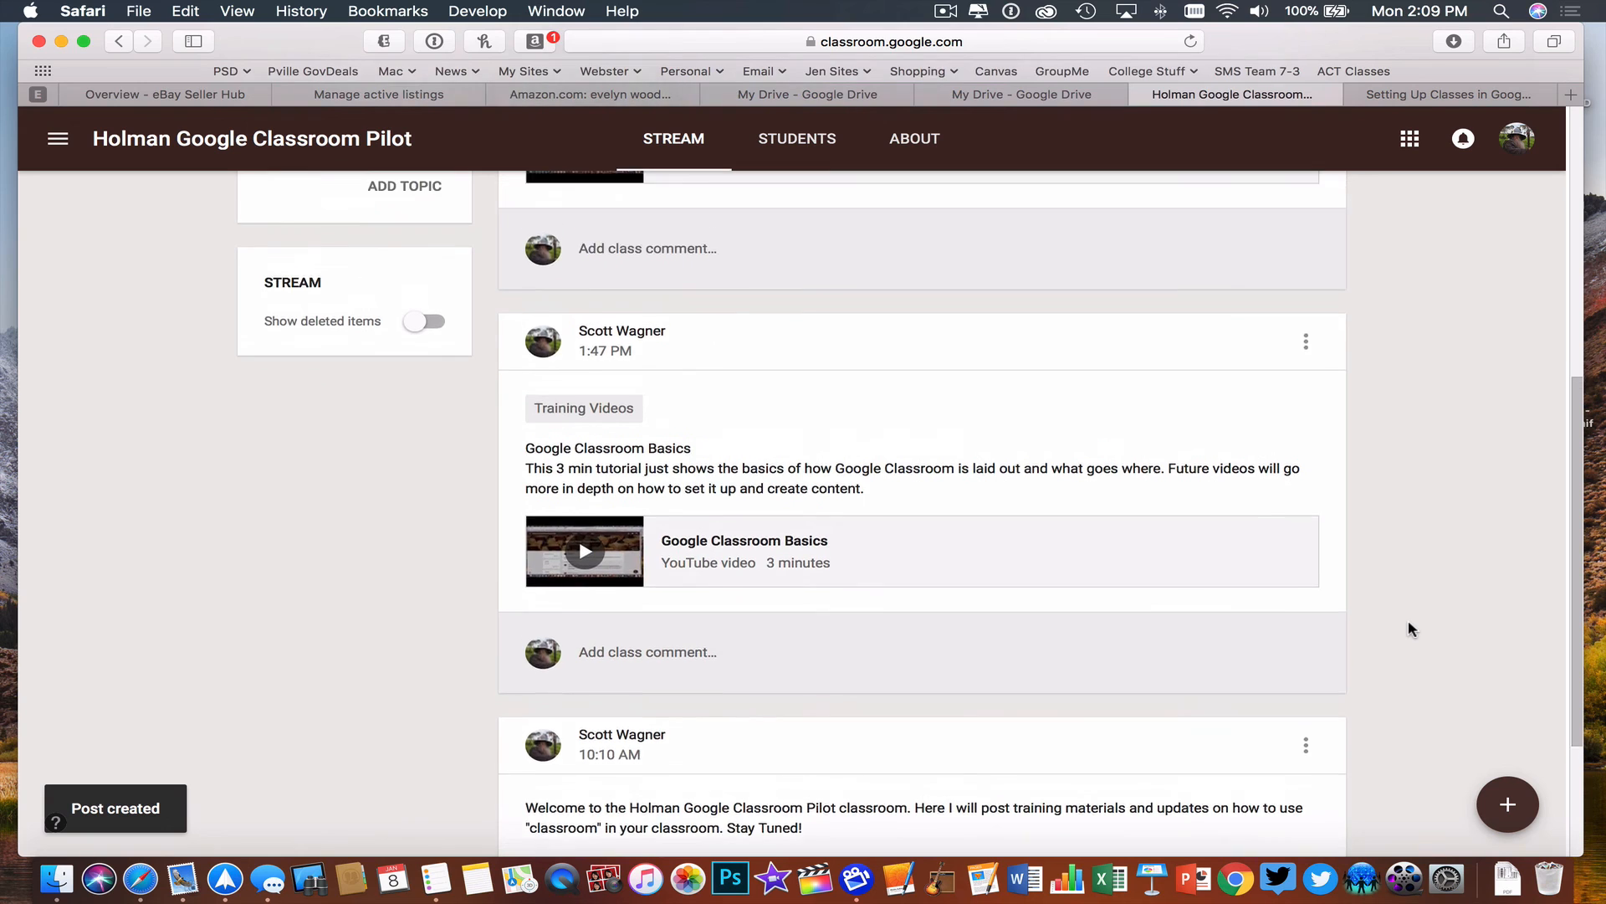
{"action": "scroll", "coordinate": [1408, 629], "scroll_direction": "up", "scroll_amount": 2}
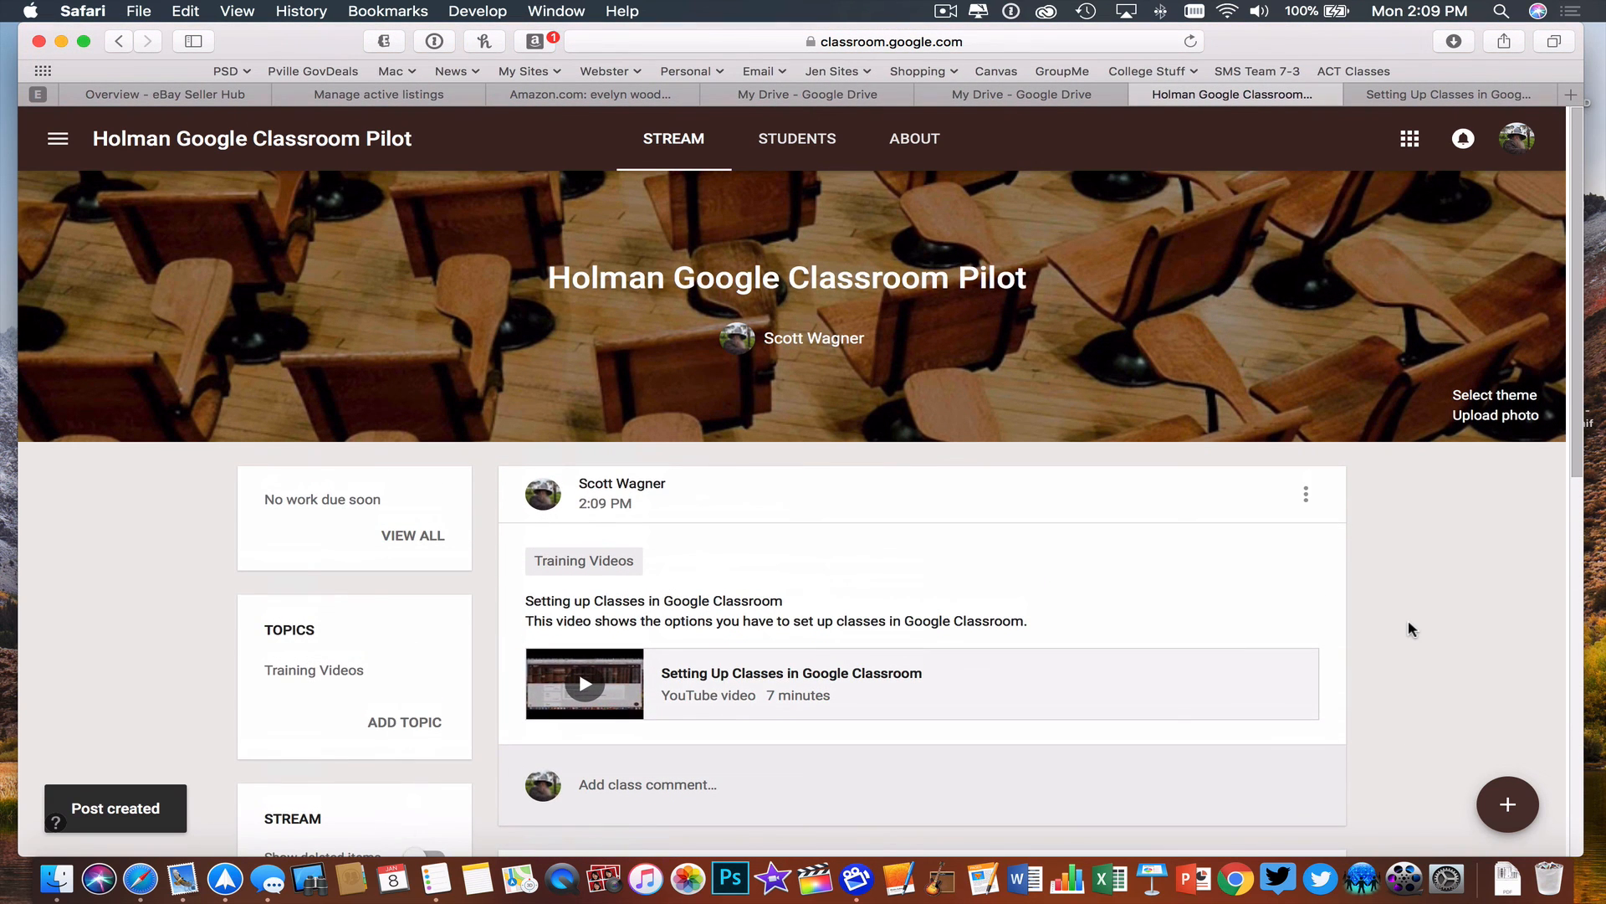